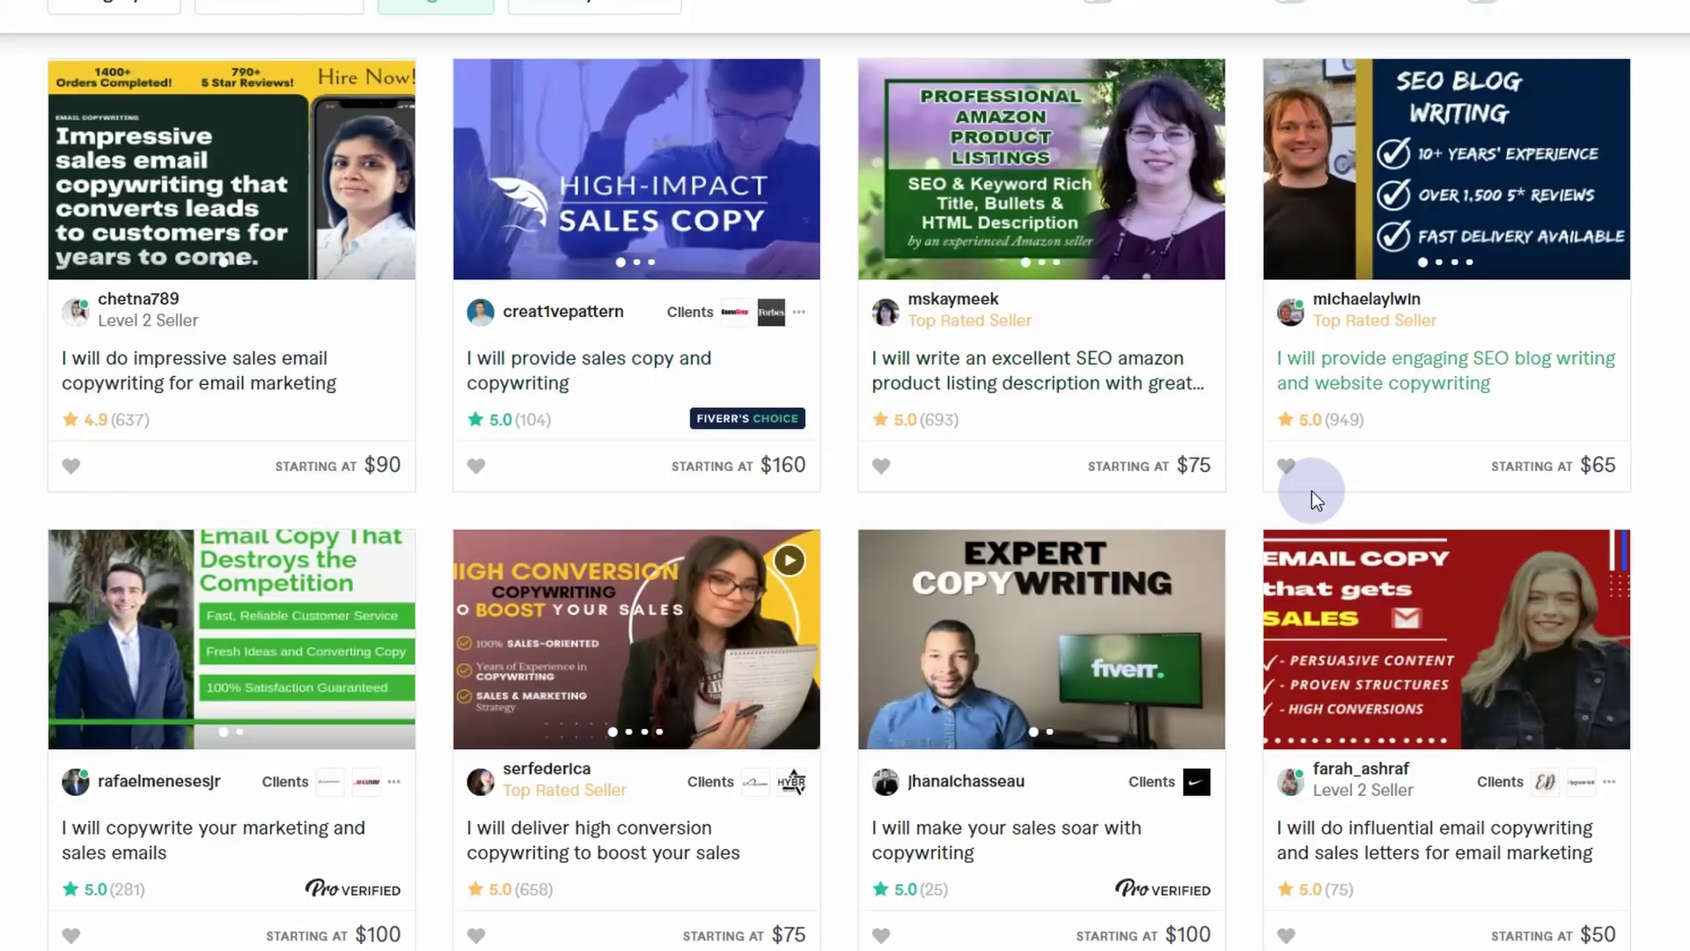
scroll(1311, 493, "down", 5)
scroll(1236, 526, "down", 4)
scroll(1180, 593, "down", 4)
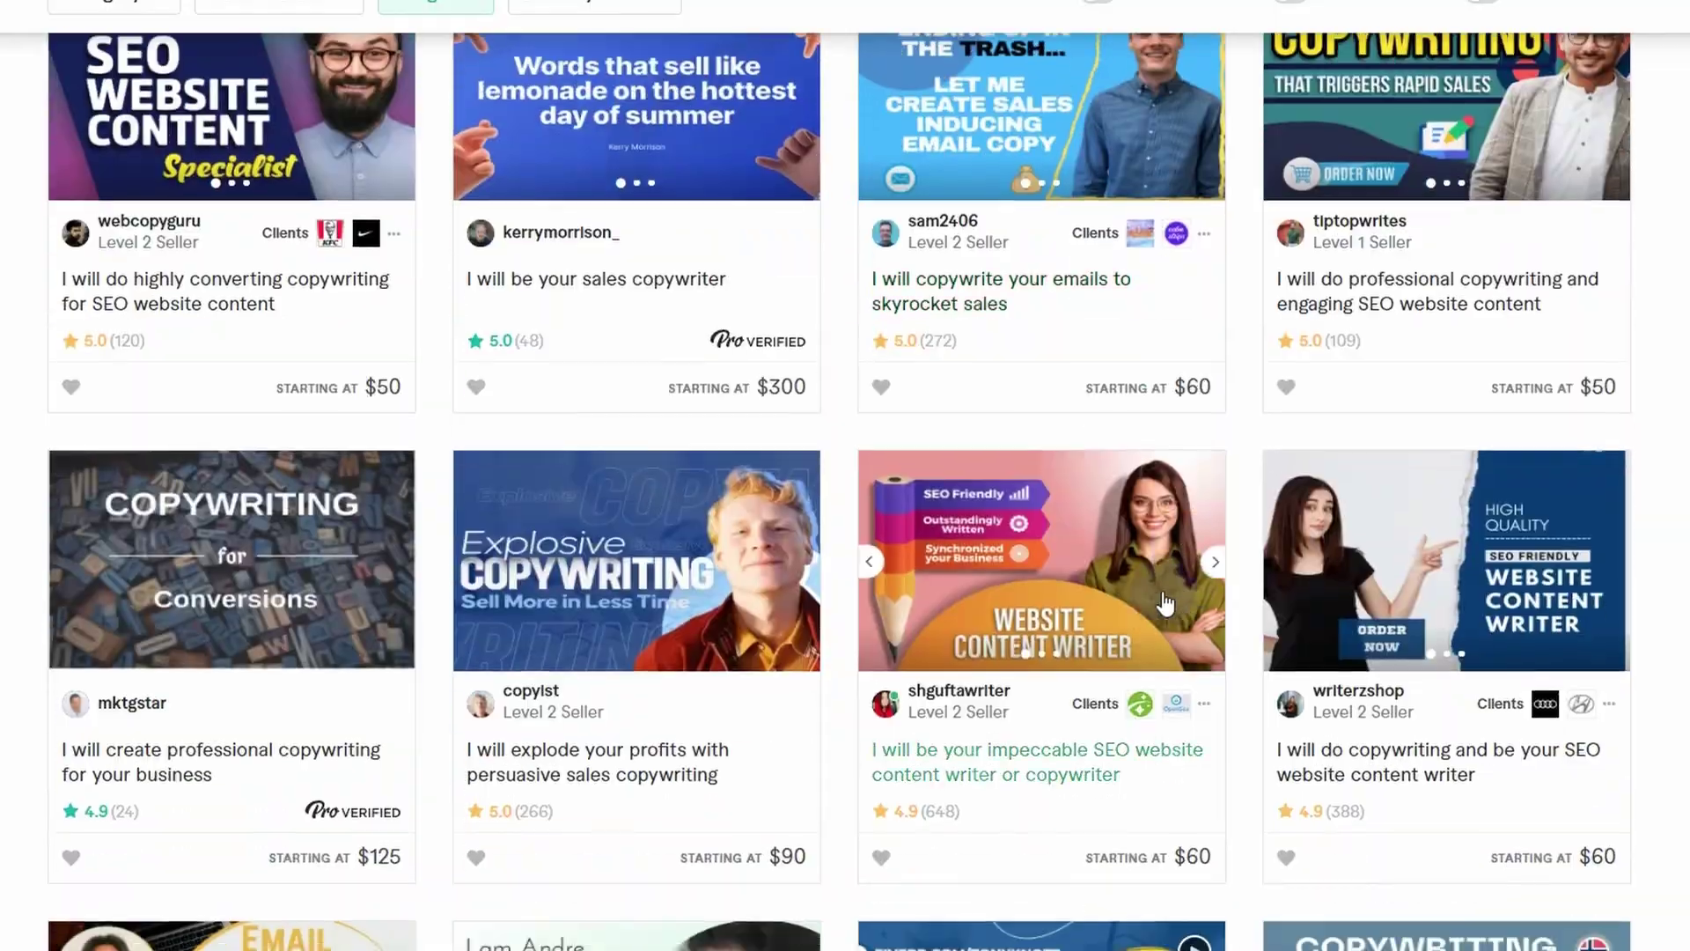
scroll(1166, 603, "down", 4)
scroll(1242, 437, "down", 5)
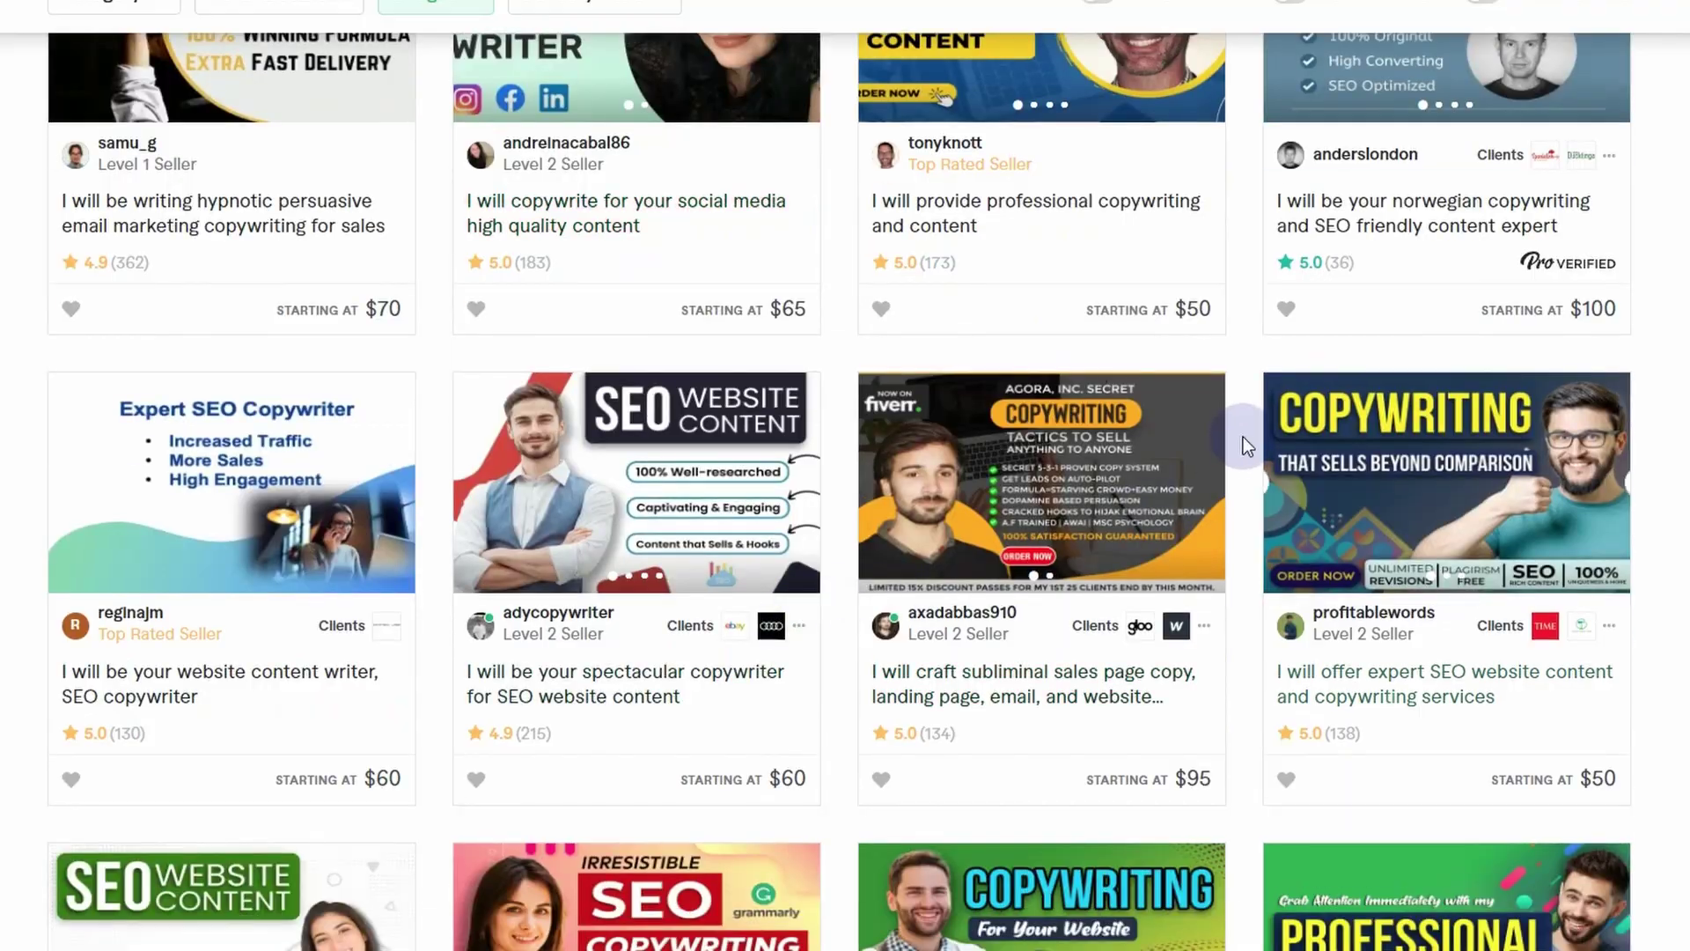
scroll(1242, 437, "down", 5)
scroll(813, 449, "down", 4)
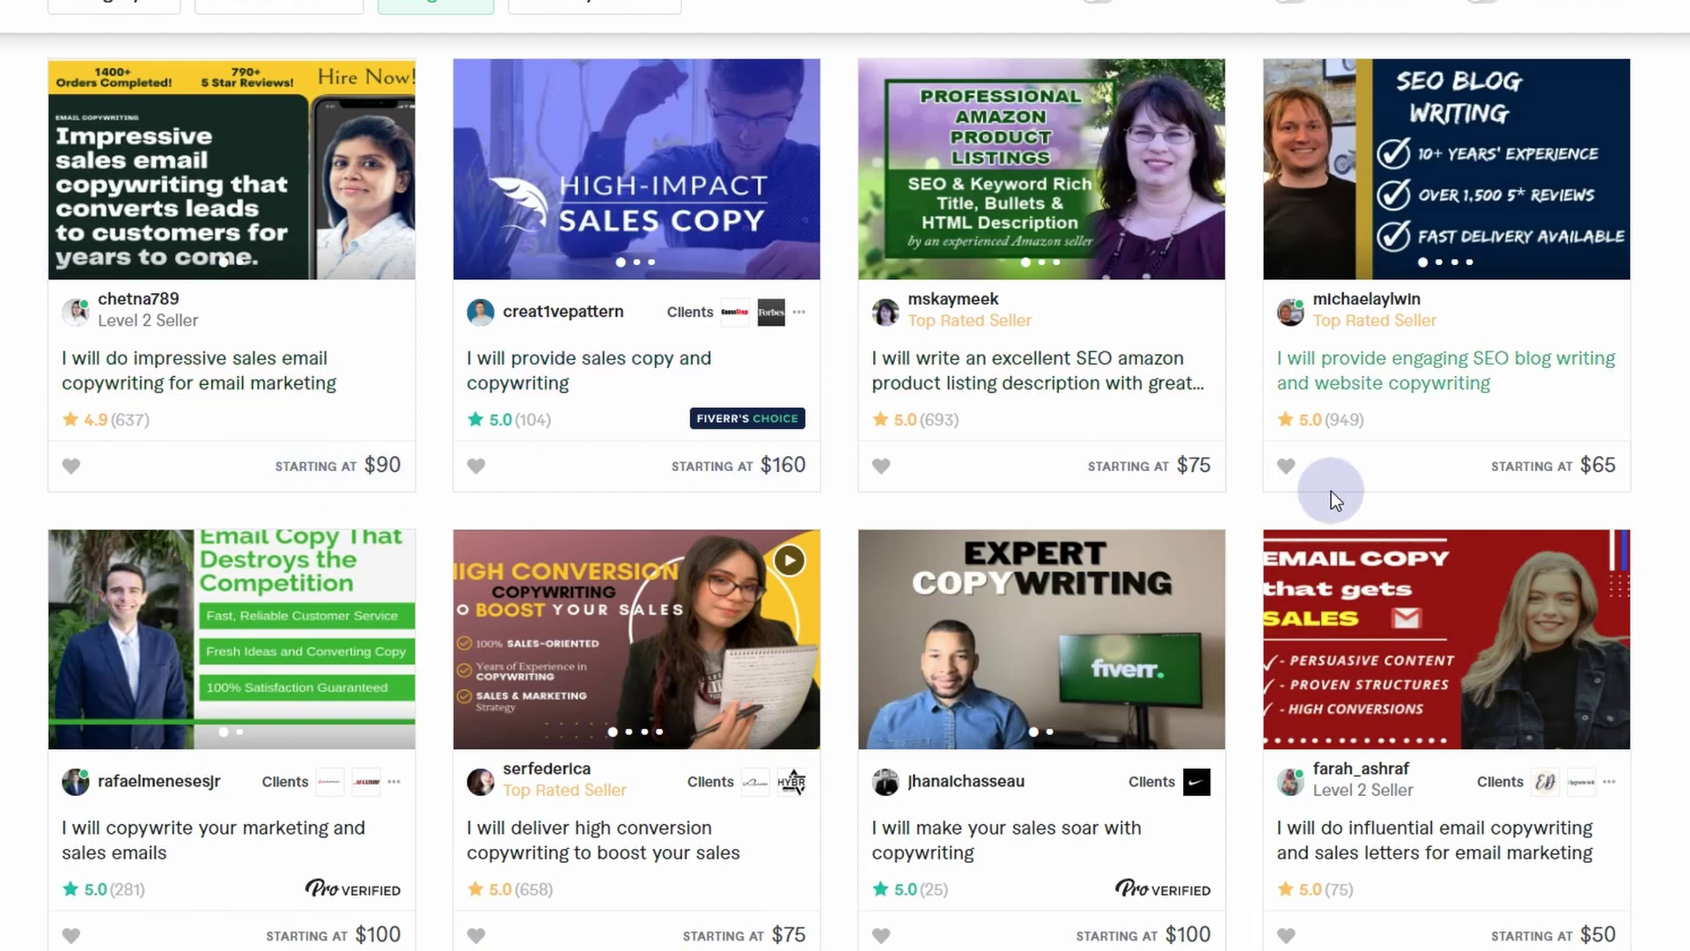
scroll(1126, 531, "down", 5)
scroll(1176, 582, "down", 5)
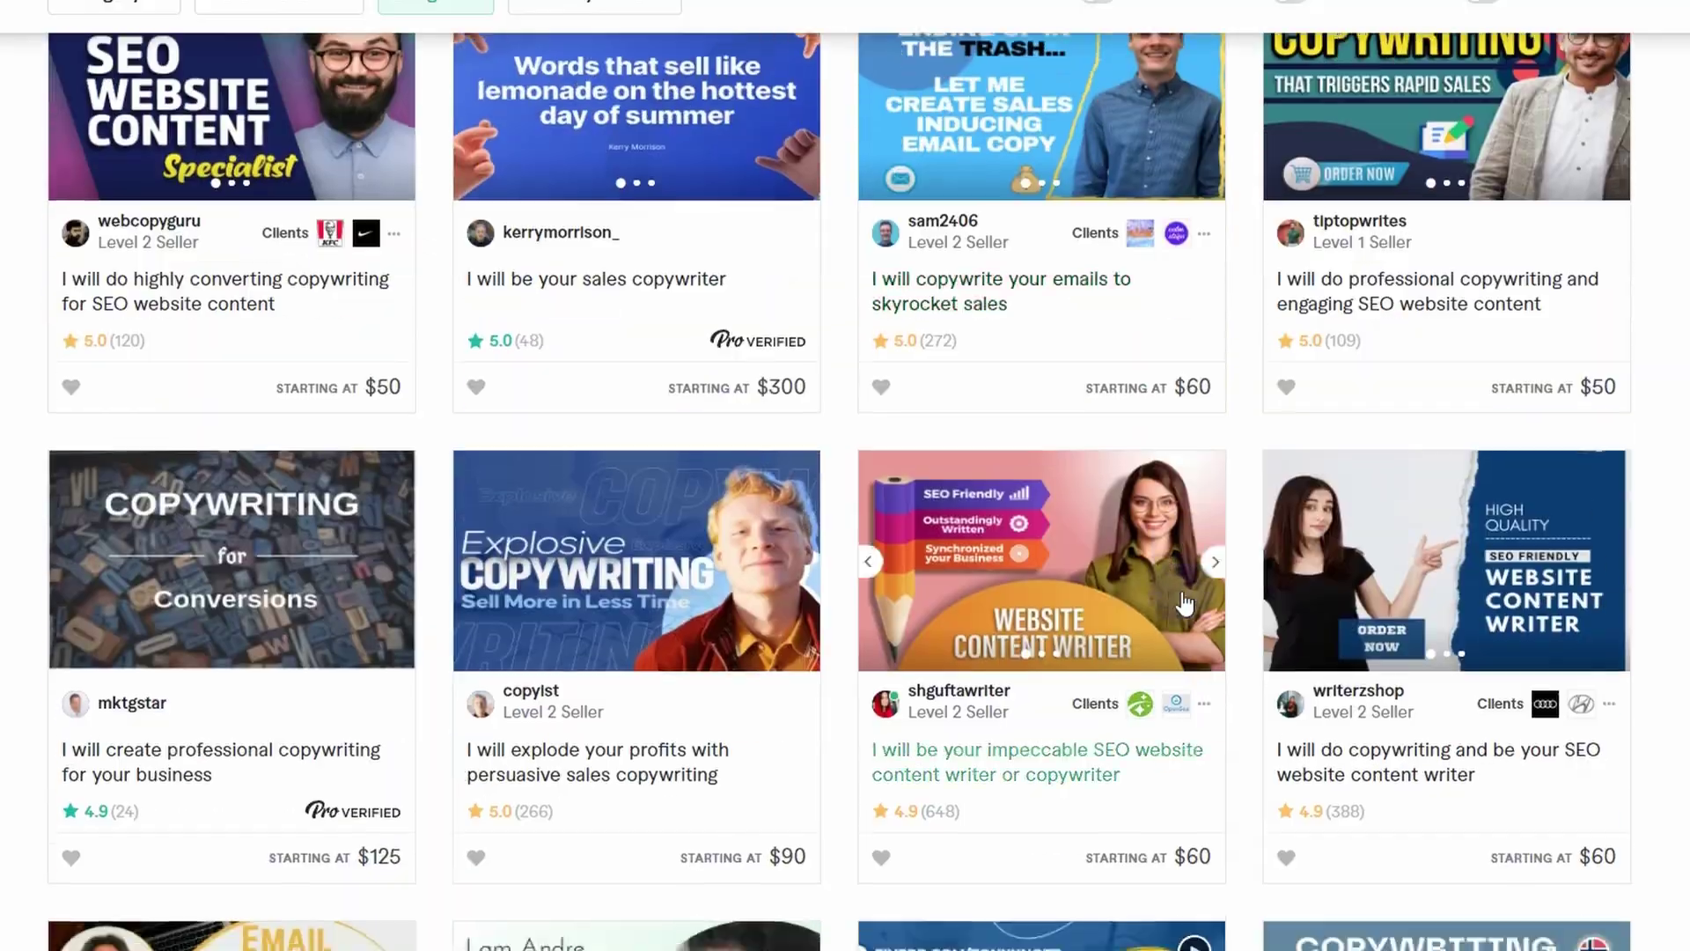
scroll(1184, 605, "down", 5)
scroll(1004, 554, "down", 5)
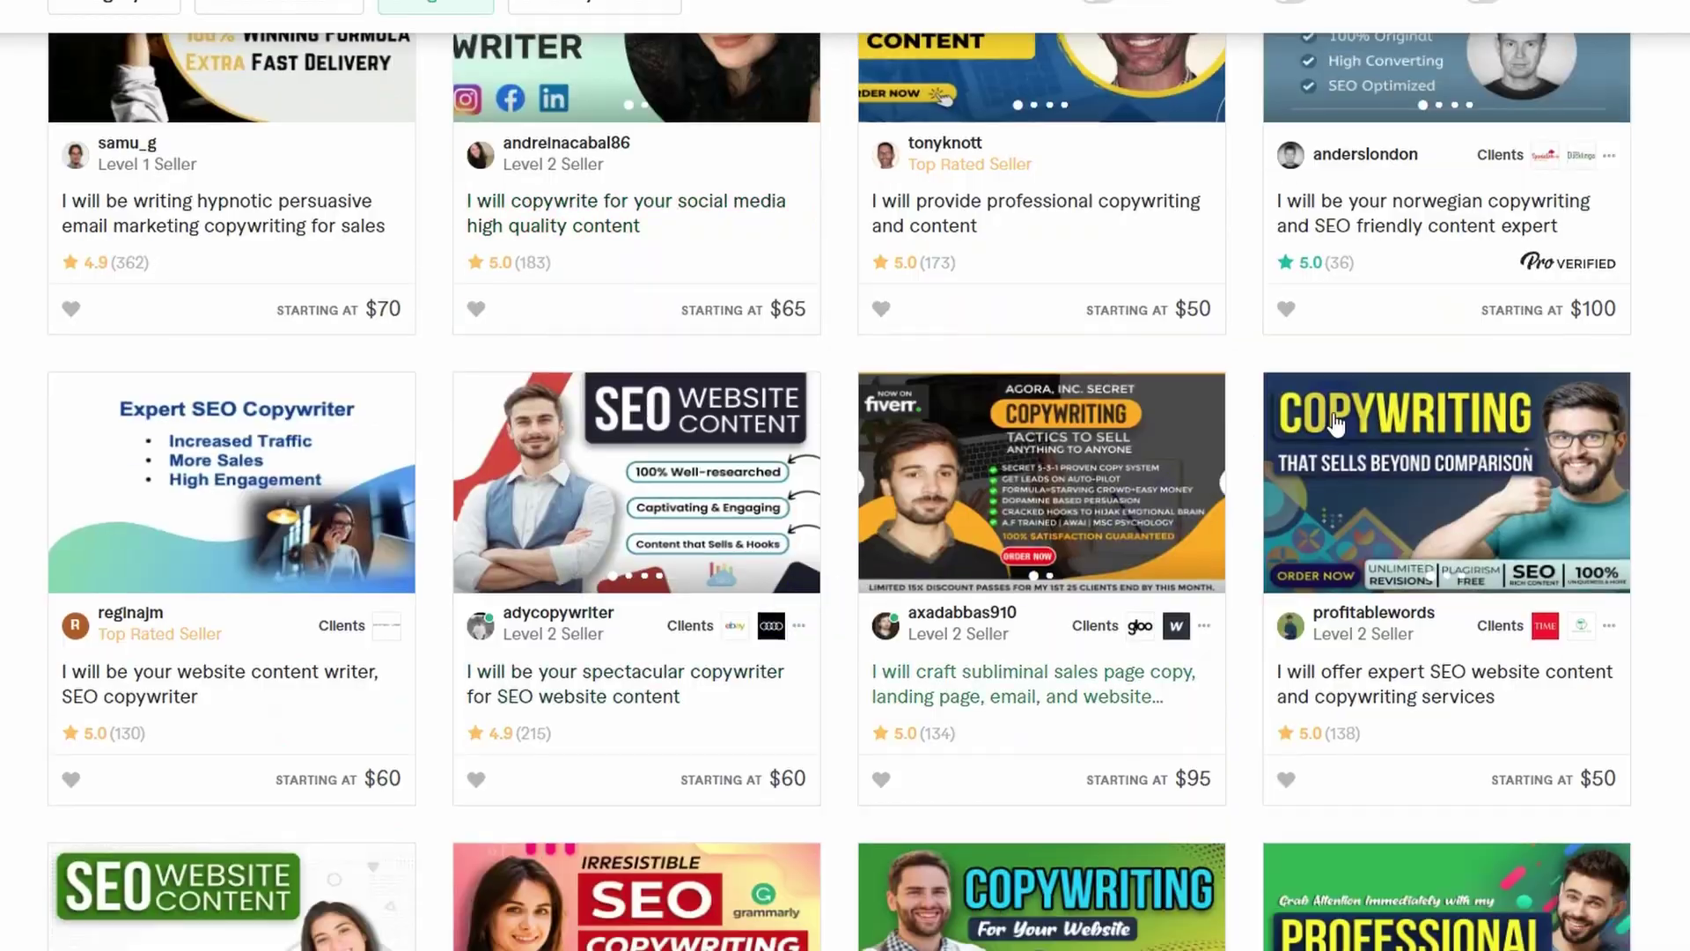
scroll(1336, 436, "down", 4)
scroll(813, 449, "down", 4)
scroll(1188, 608, "down", 2)
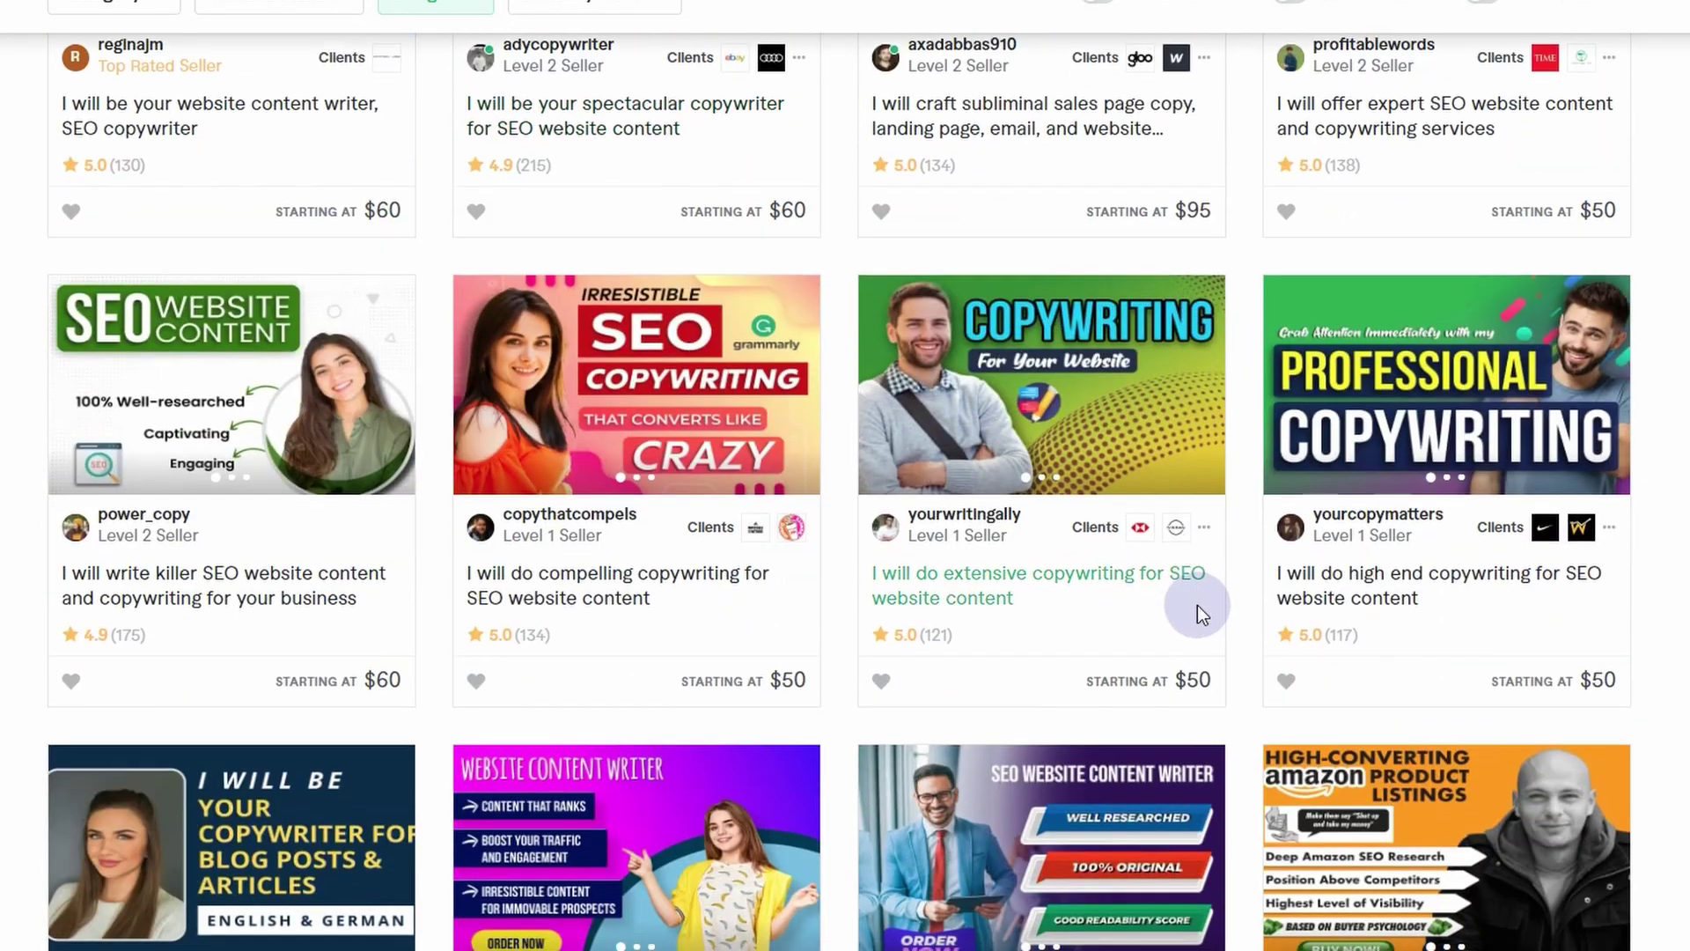
scroll(1201, 613, "down", 4)
scroll(35, 461, "down", 5)
scroll(35, 460, "down", 5)
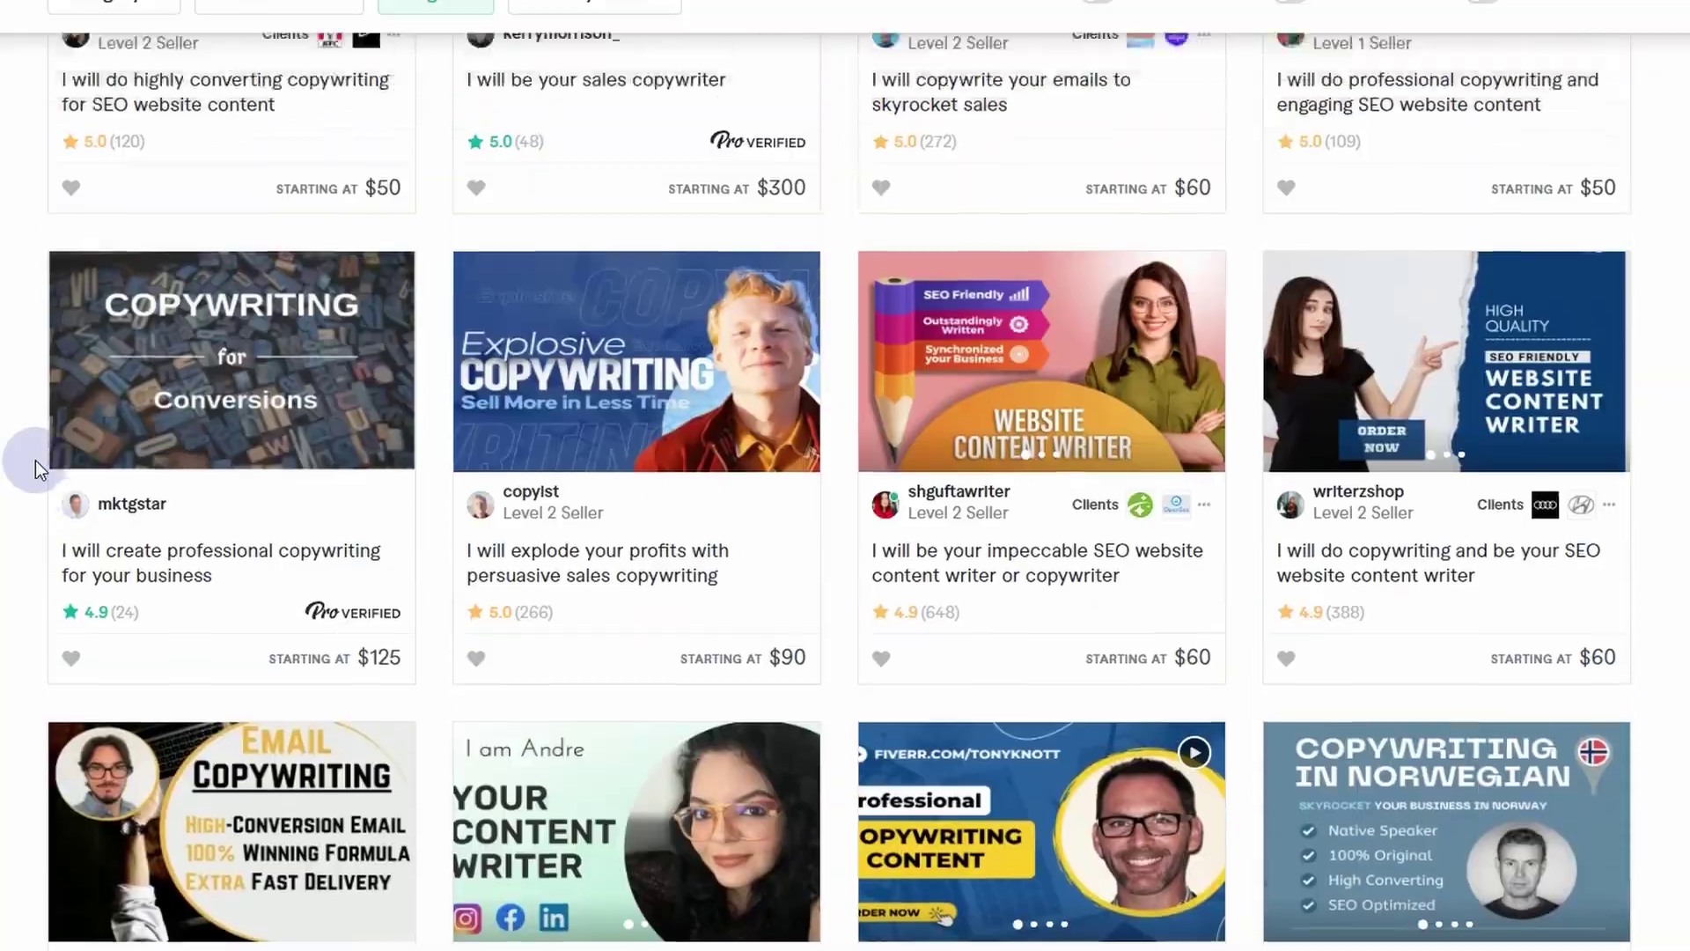
scroll(35, 460, "up", 5)
scroll(36, 461, "up", 5)
scroll(36, 462, "up", 4)
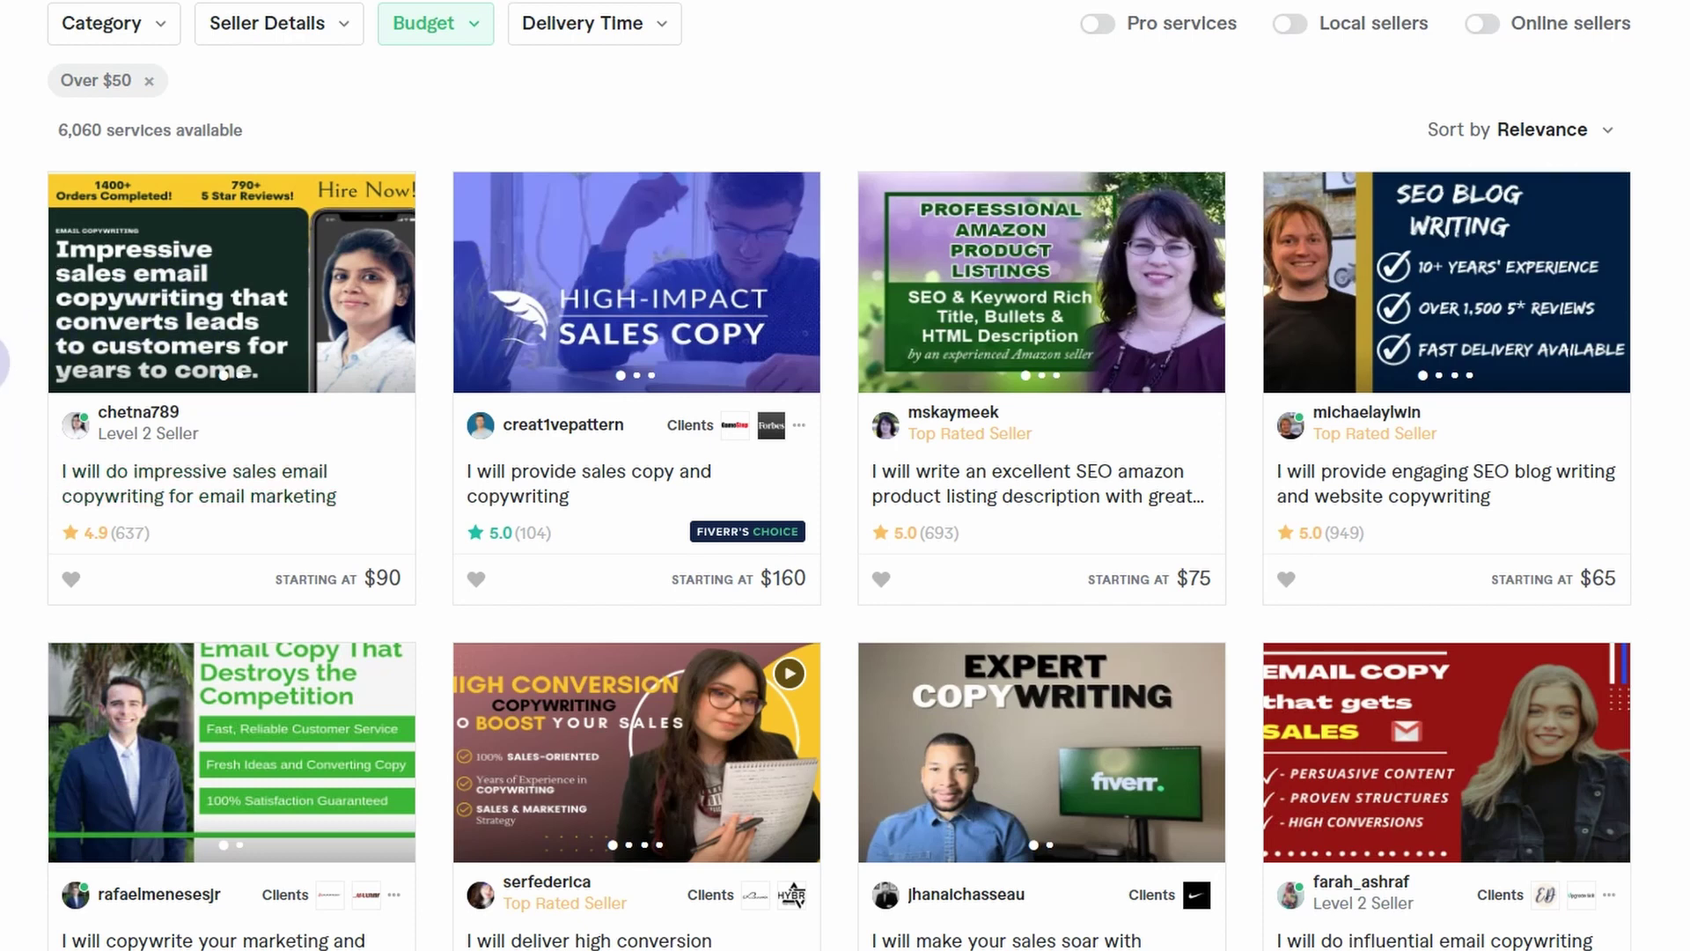
mouse_move(977, 322)
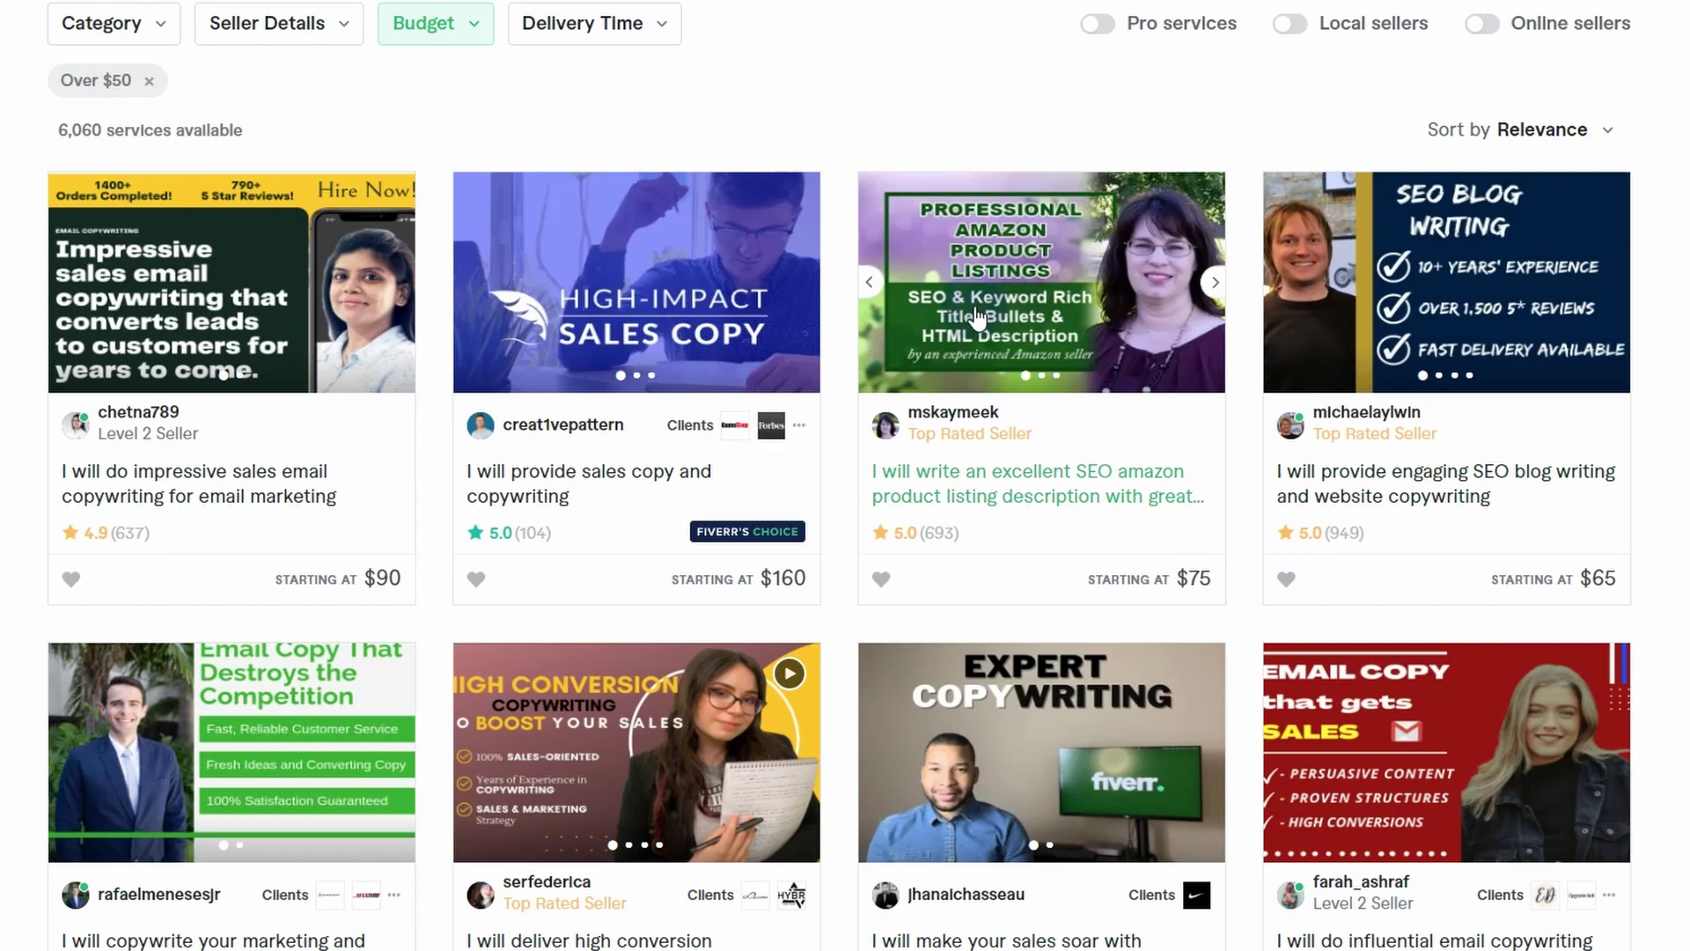
scroll(1021, 317, "down", 1)
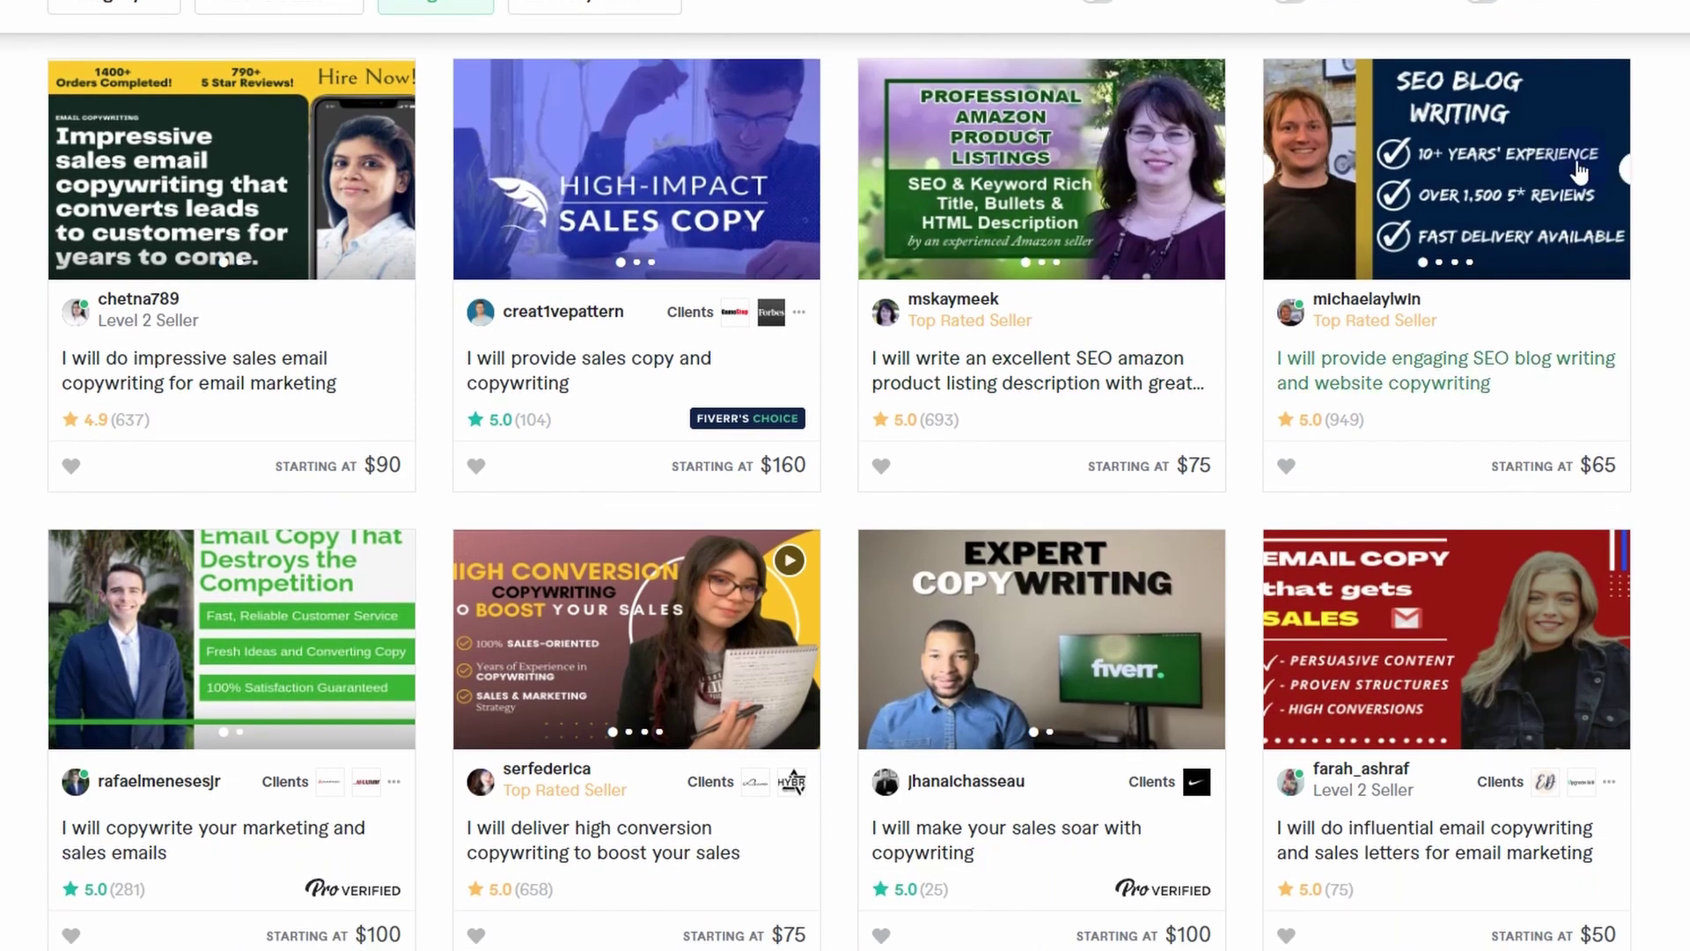
scroll(1469, 196, "down", 2)
scroll(925, 397, "down", 2)
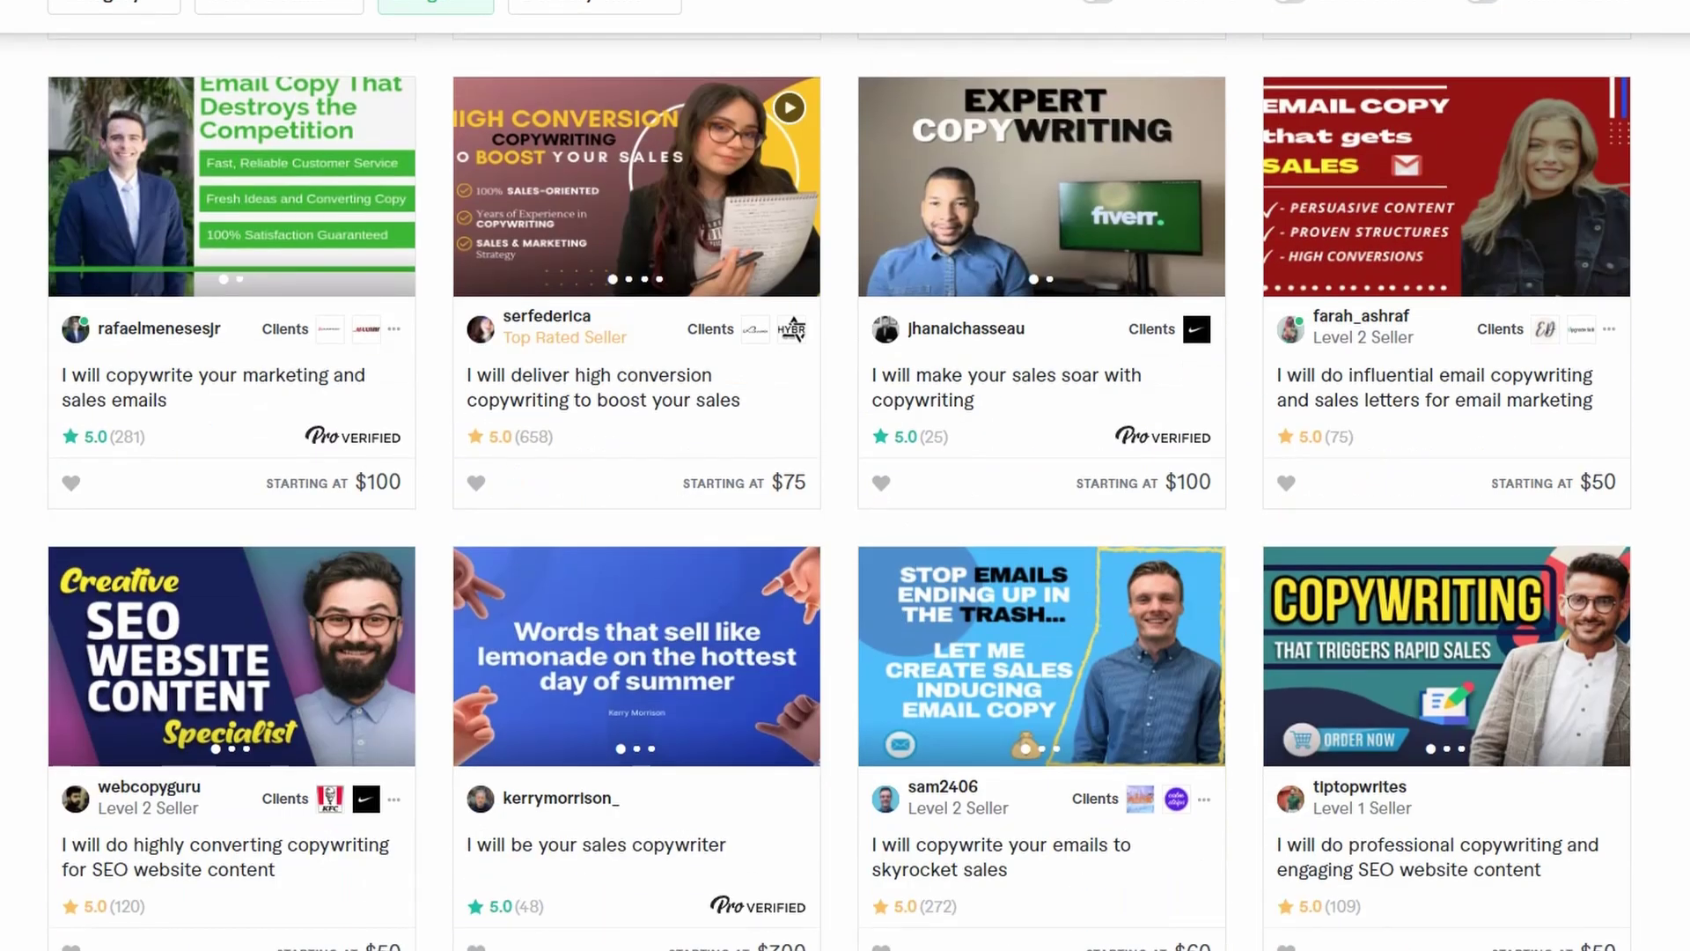
scroll(528, 528, "down", 1)
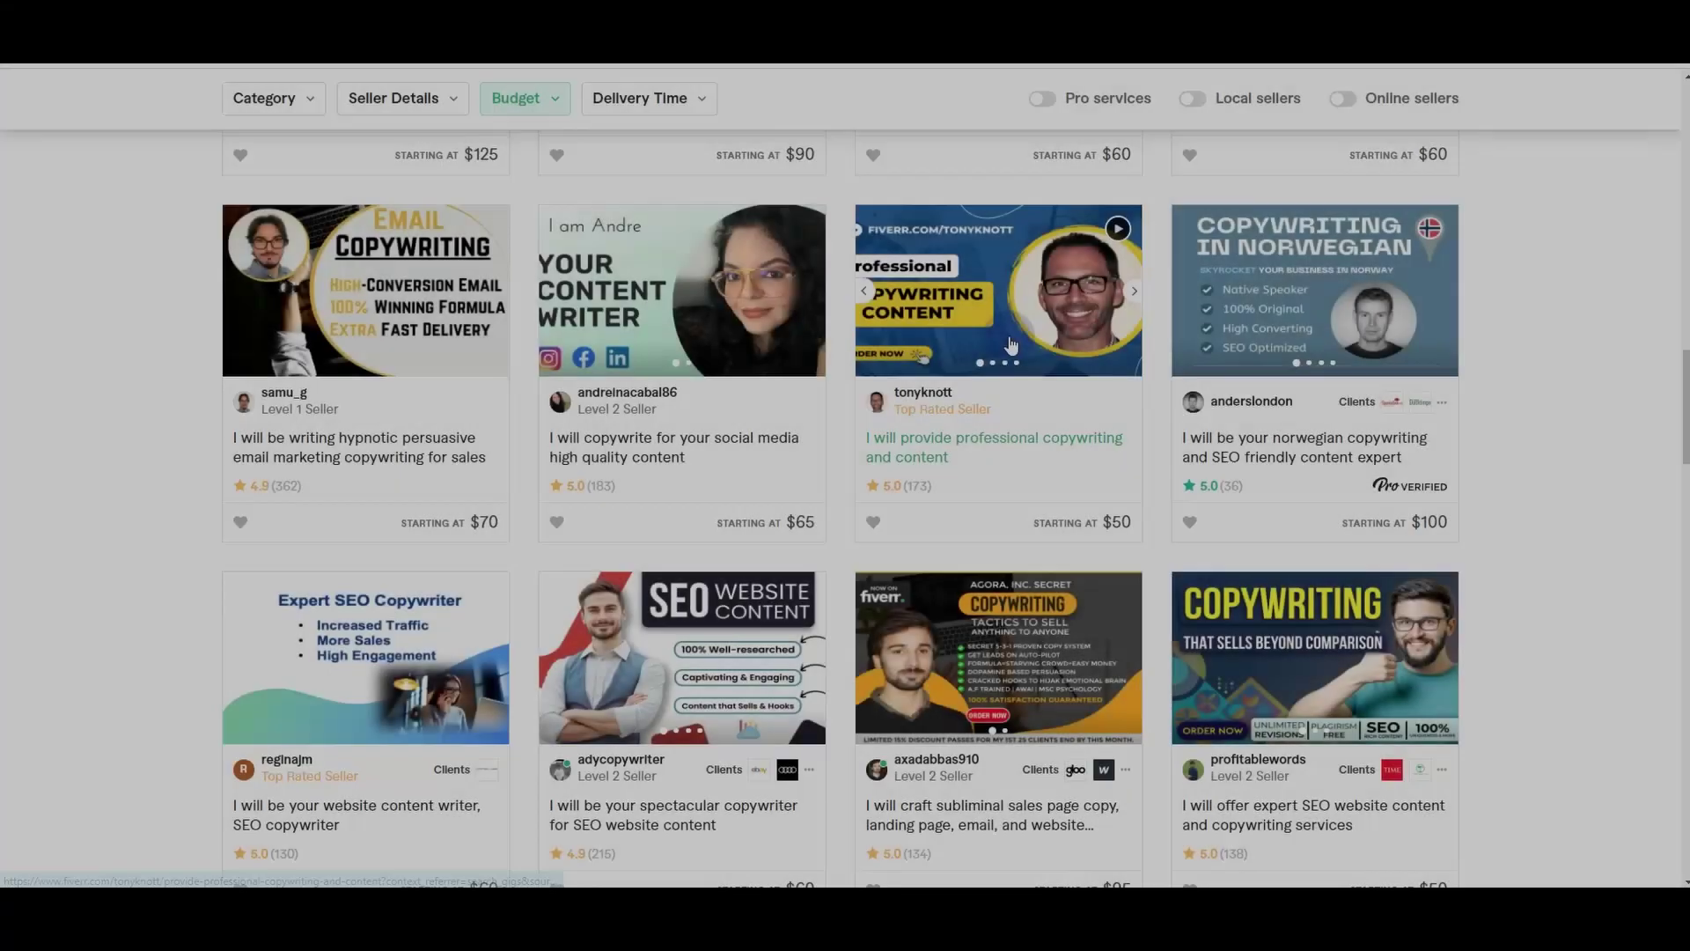
scroll(1009, 337, "down", 1)
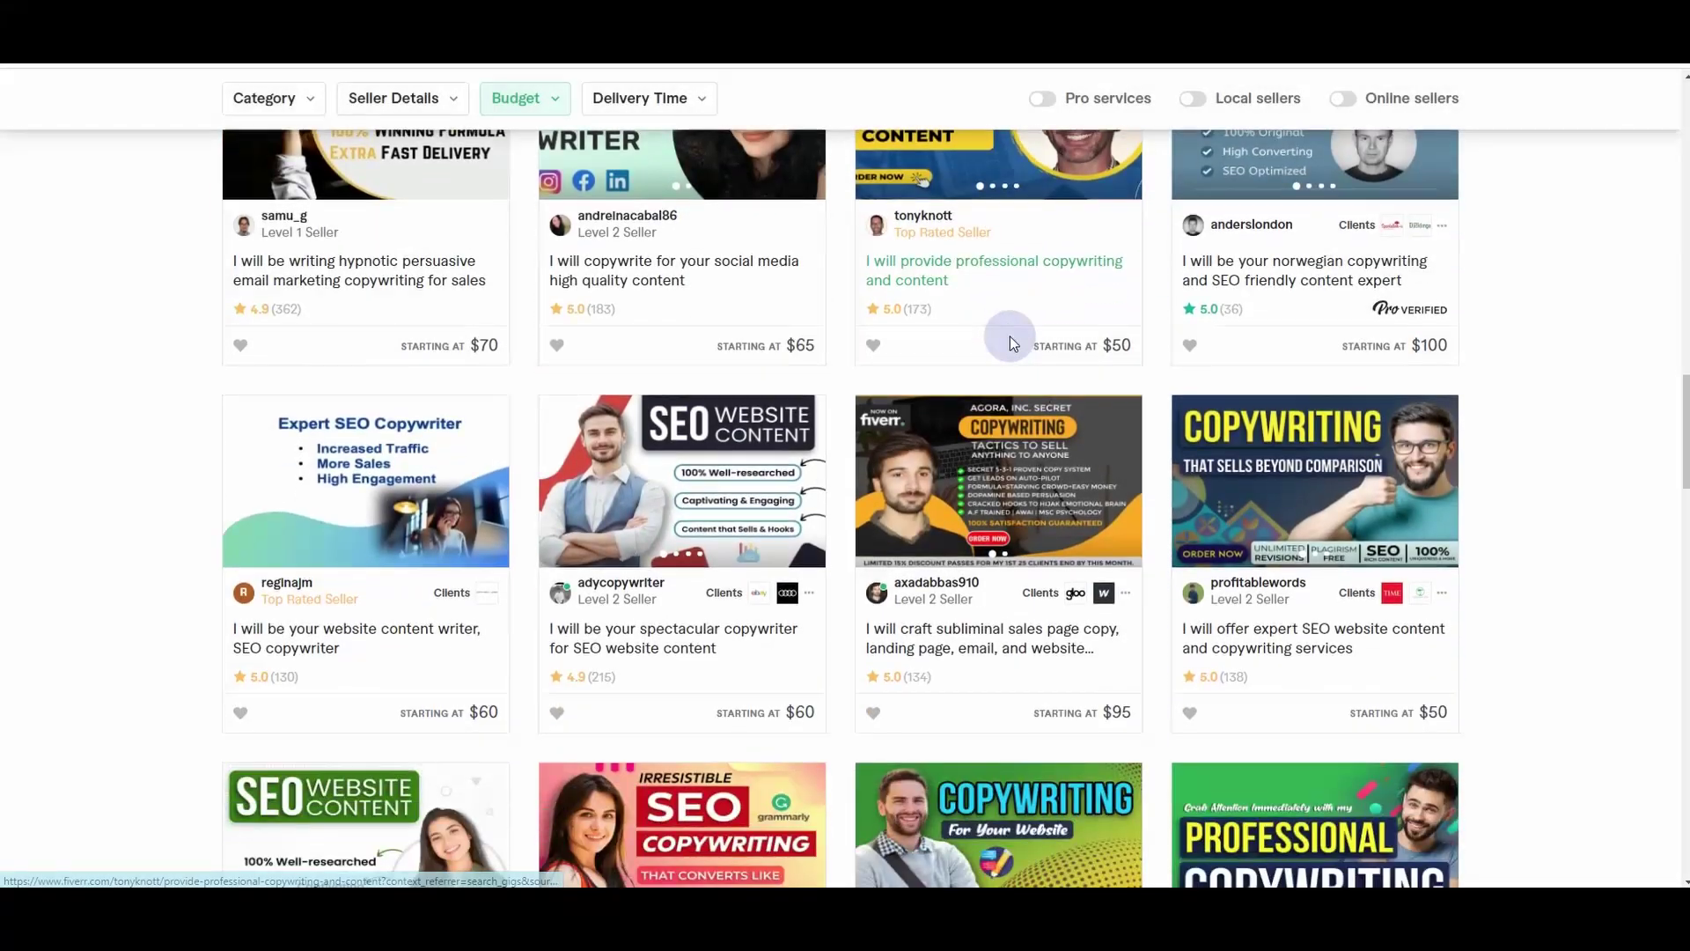
scroll(1011, 337, "down", 1)
scroll(1013, 339, "down", 1)
scroll(1014, 339, "down", 1)
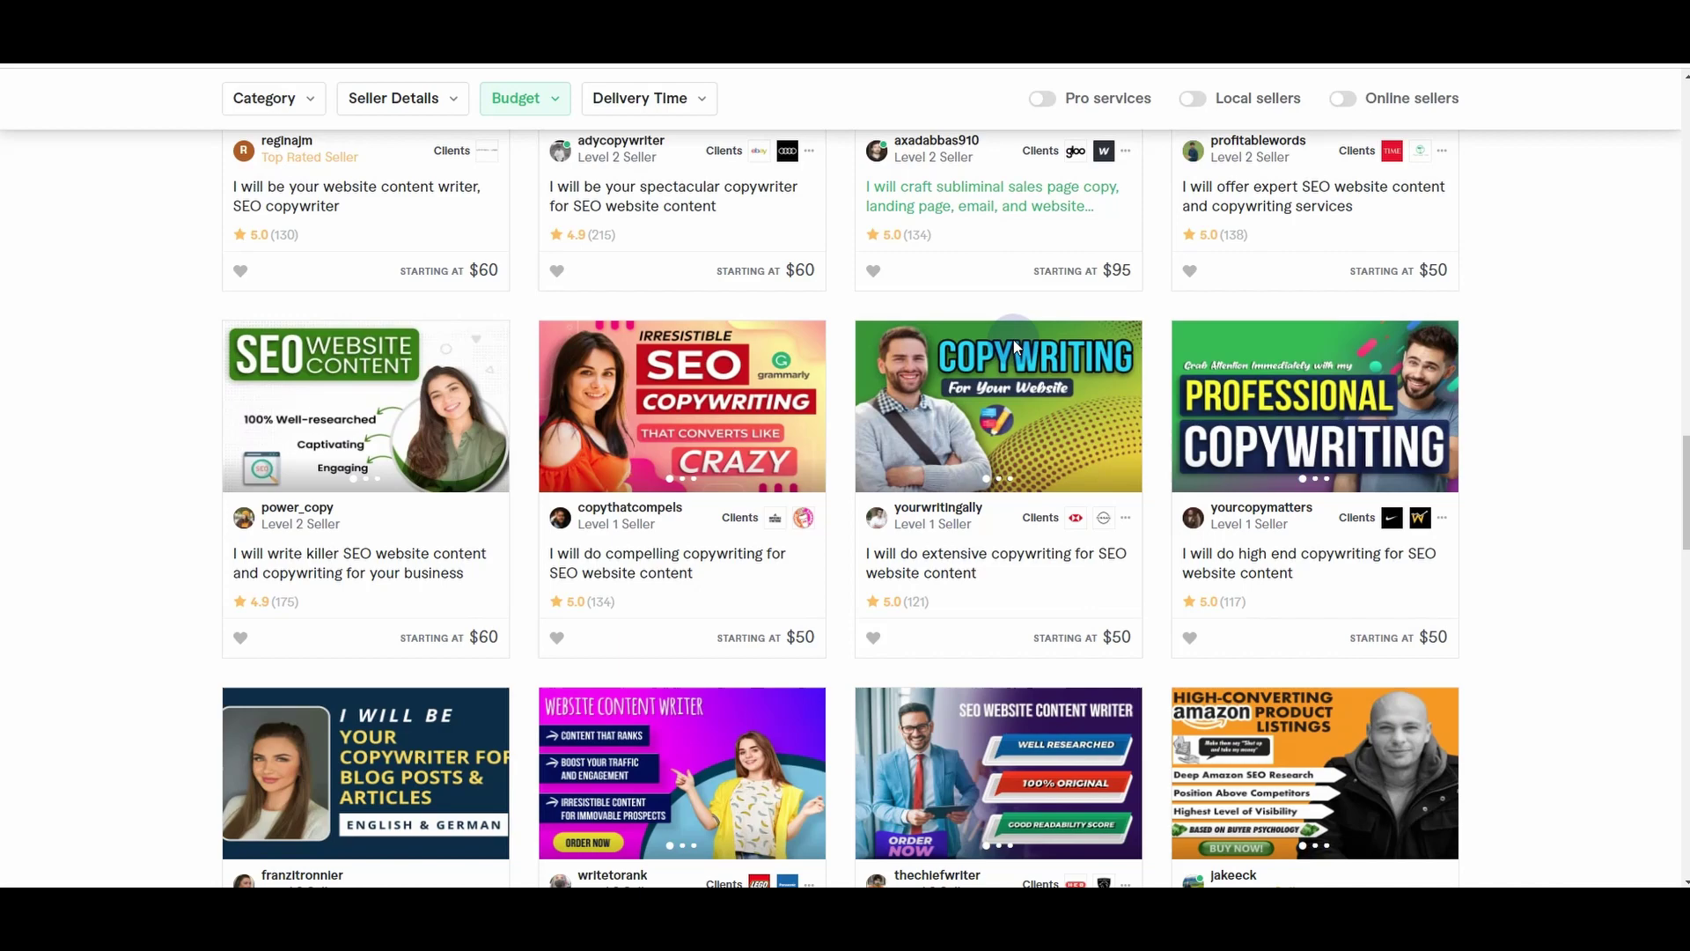
scroll(1013, 339, "down", 2)
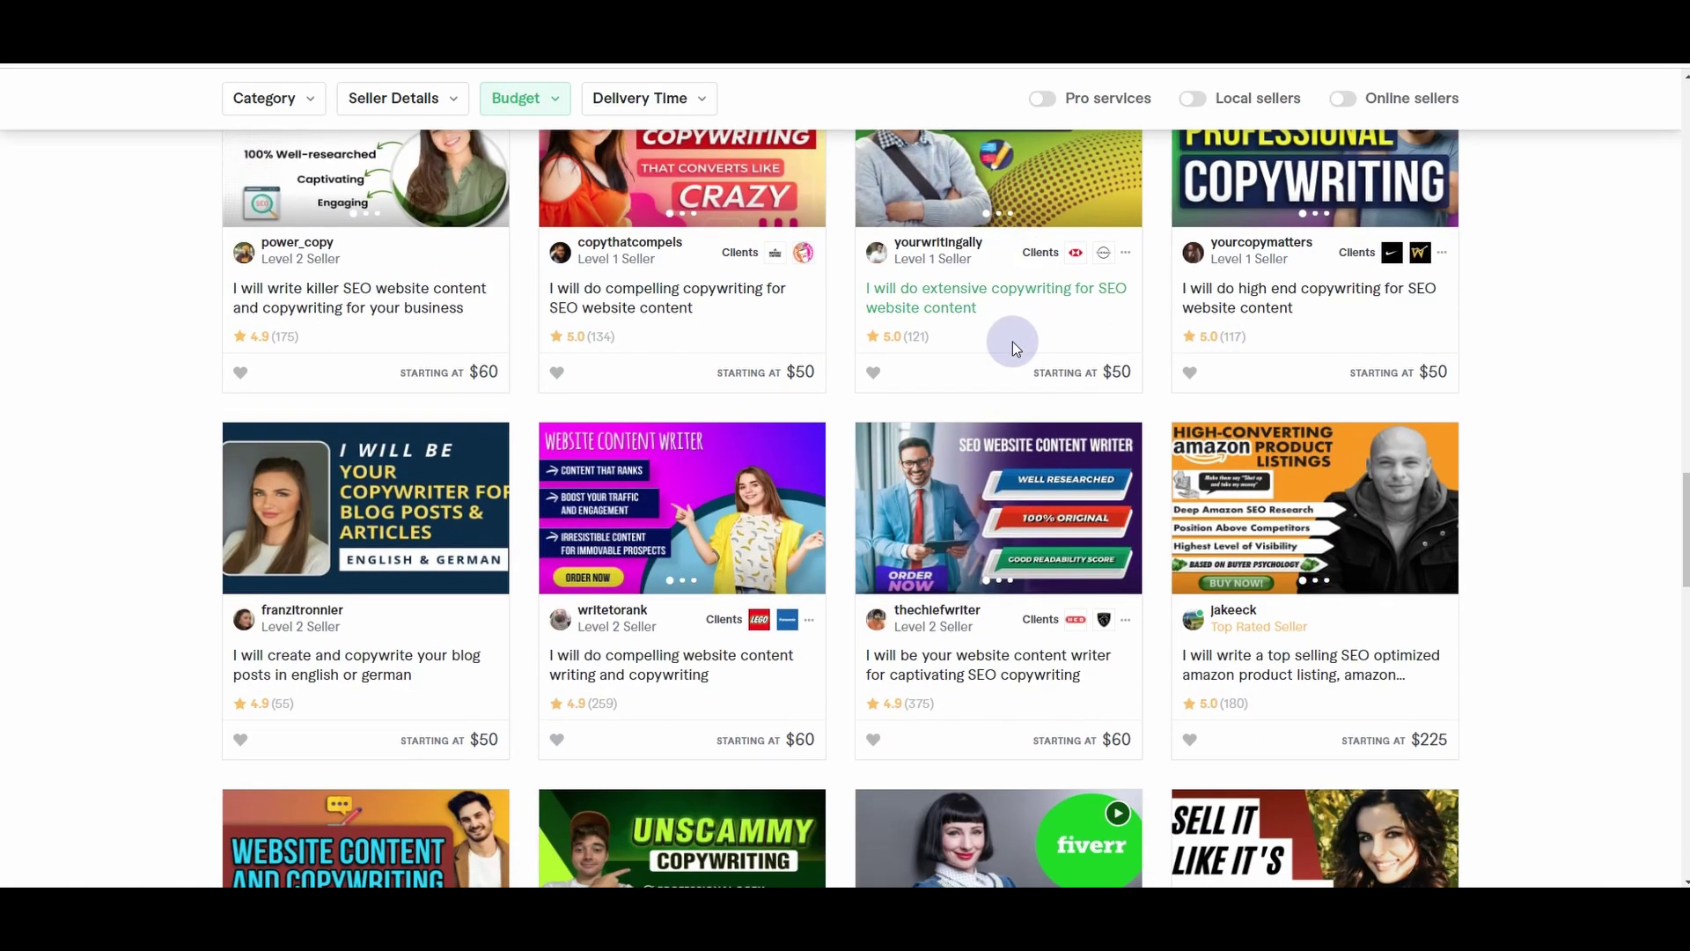
scroll(1012, 340, "down", 2)
scroll(1017, 350, "down", 3)
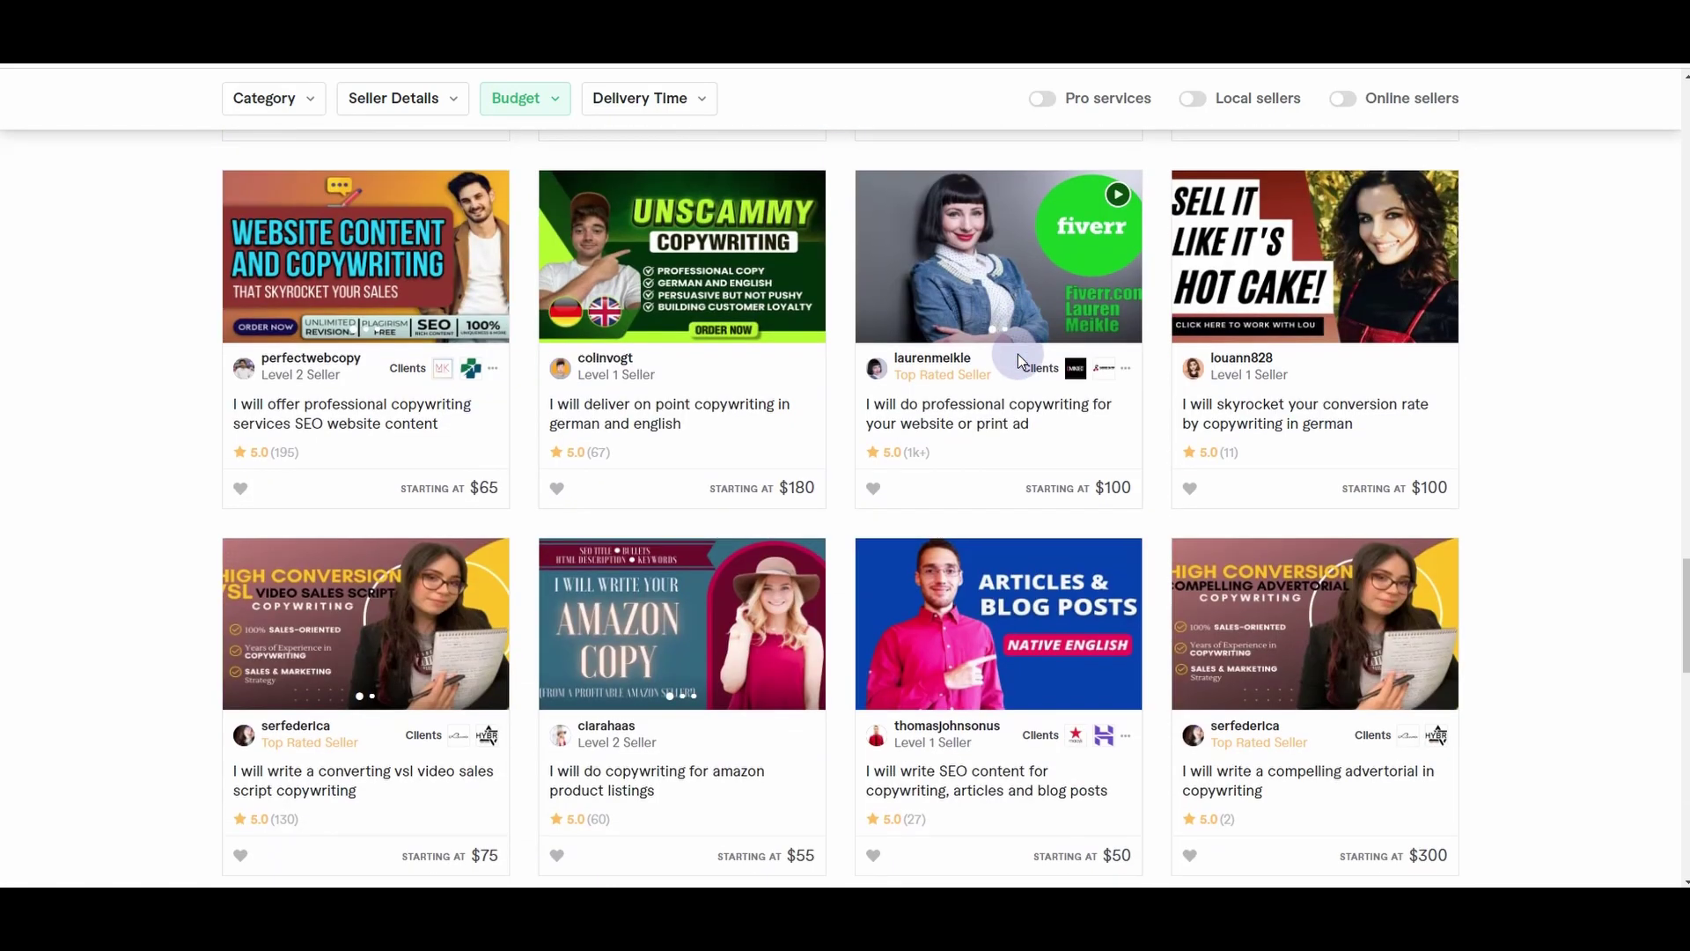
scroll(131, 506, "down", 2)
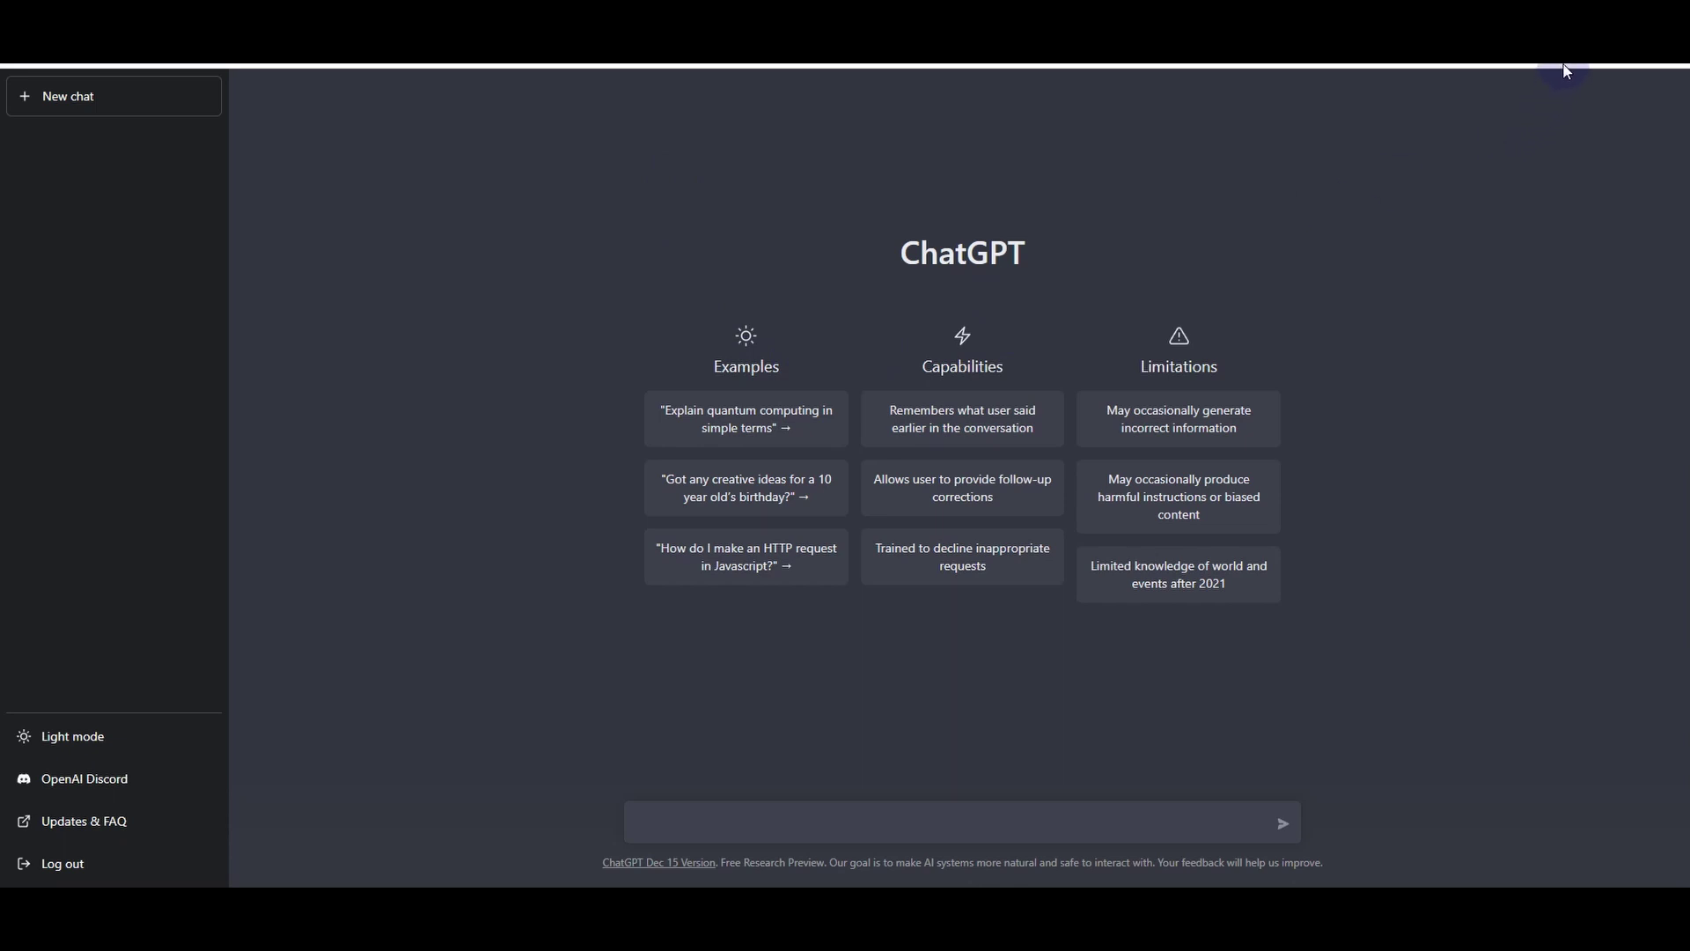
- Submit the prompt requesting an engaging fat-loss training program social media post with hashtags
type("Create an engaging social media post for fat loss training program")
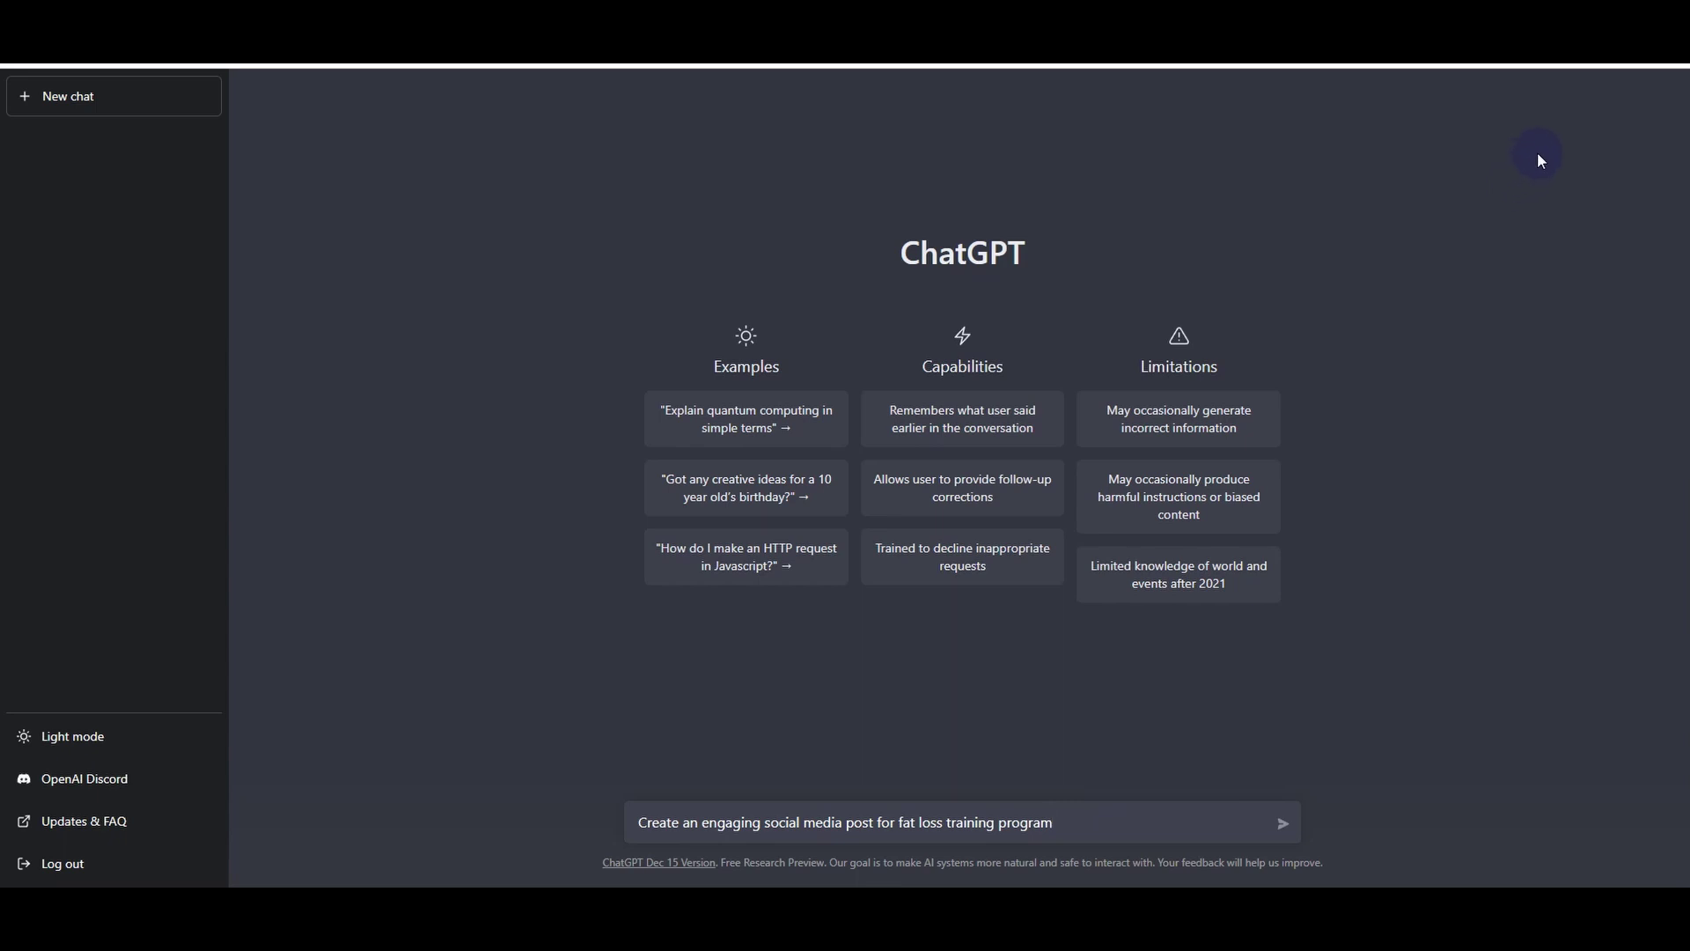
key("Return")
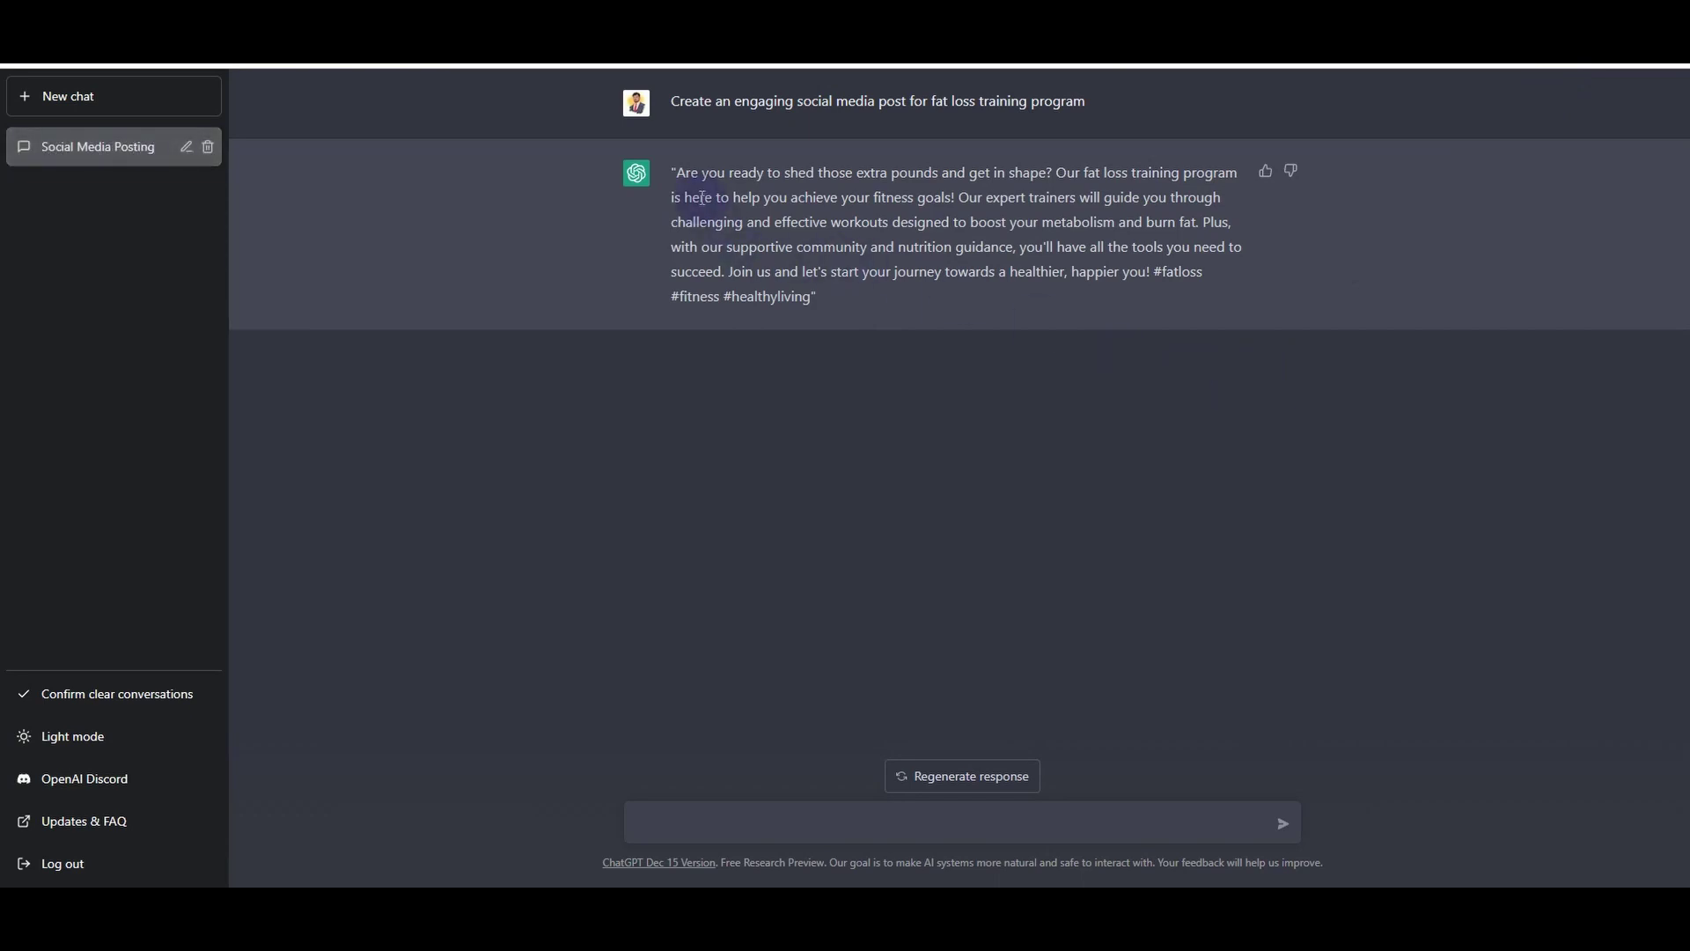
- Select the generated social media post text, then clear the selection
mouse_move(677, 174)
left_mouse_down()
mouse_move(956, 197)
mouse_move(972, 299)
left_mouse_up()
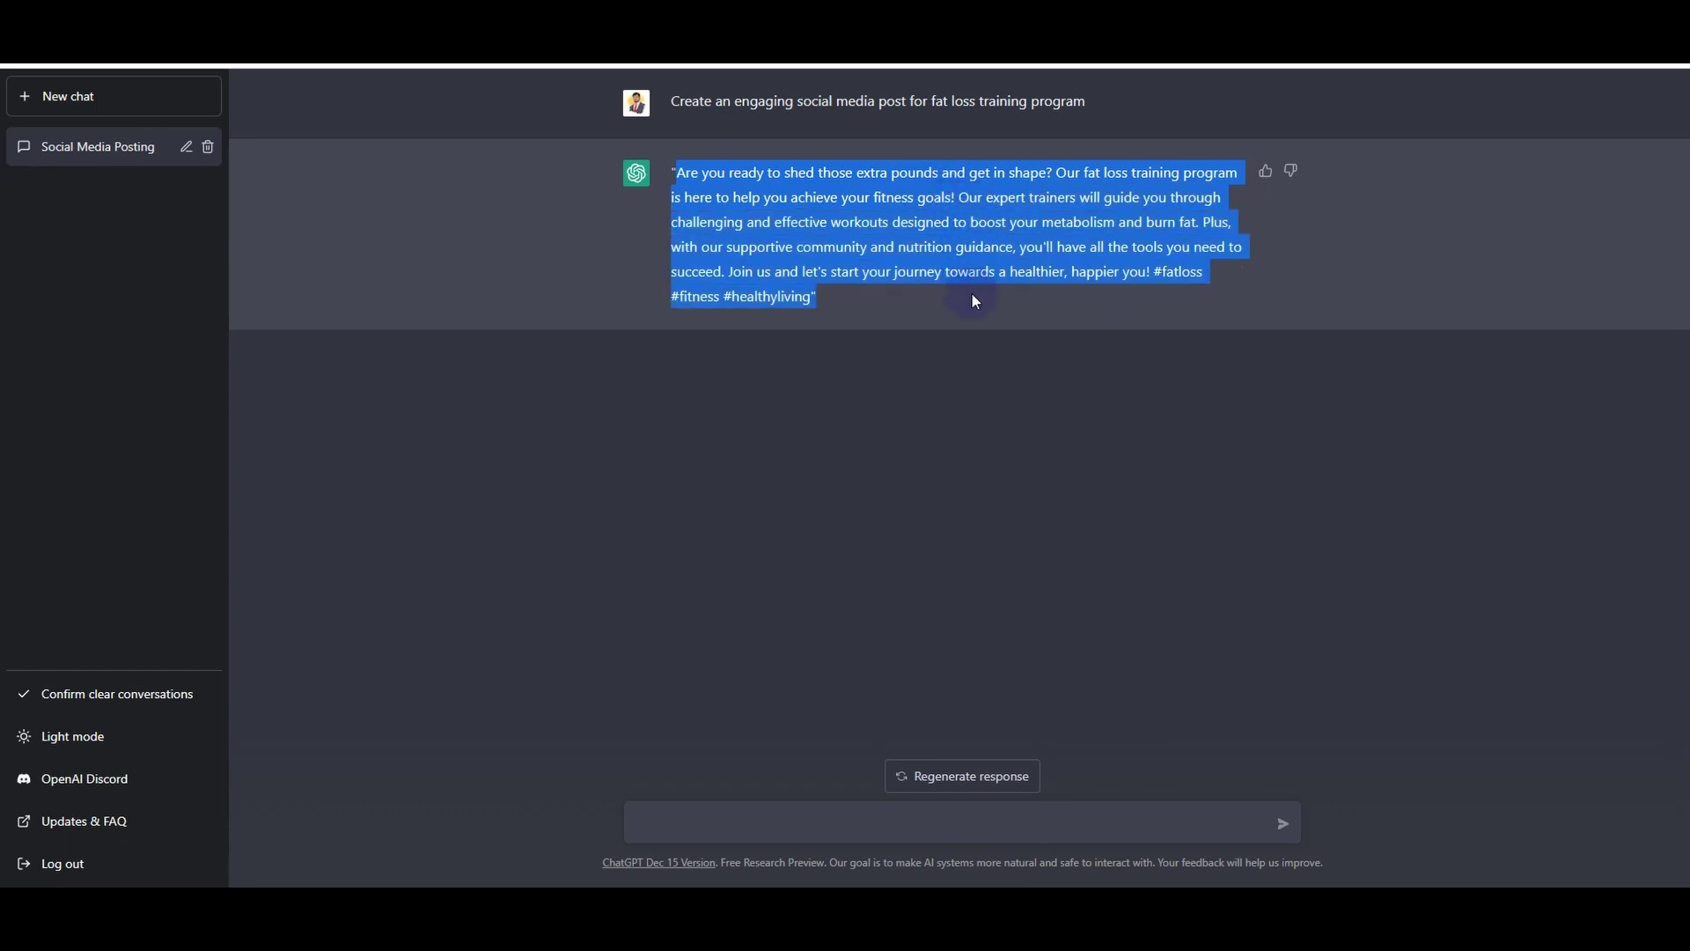
left_click(846, 283)
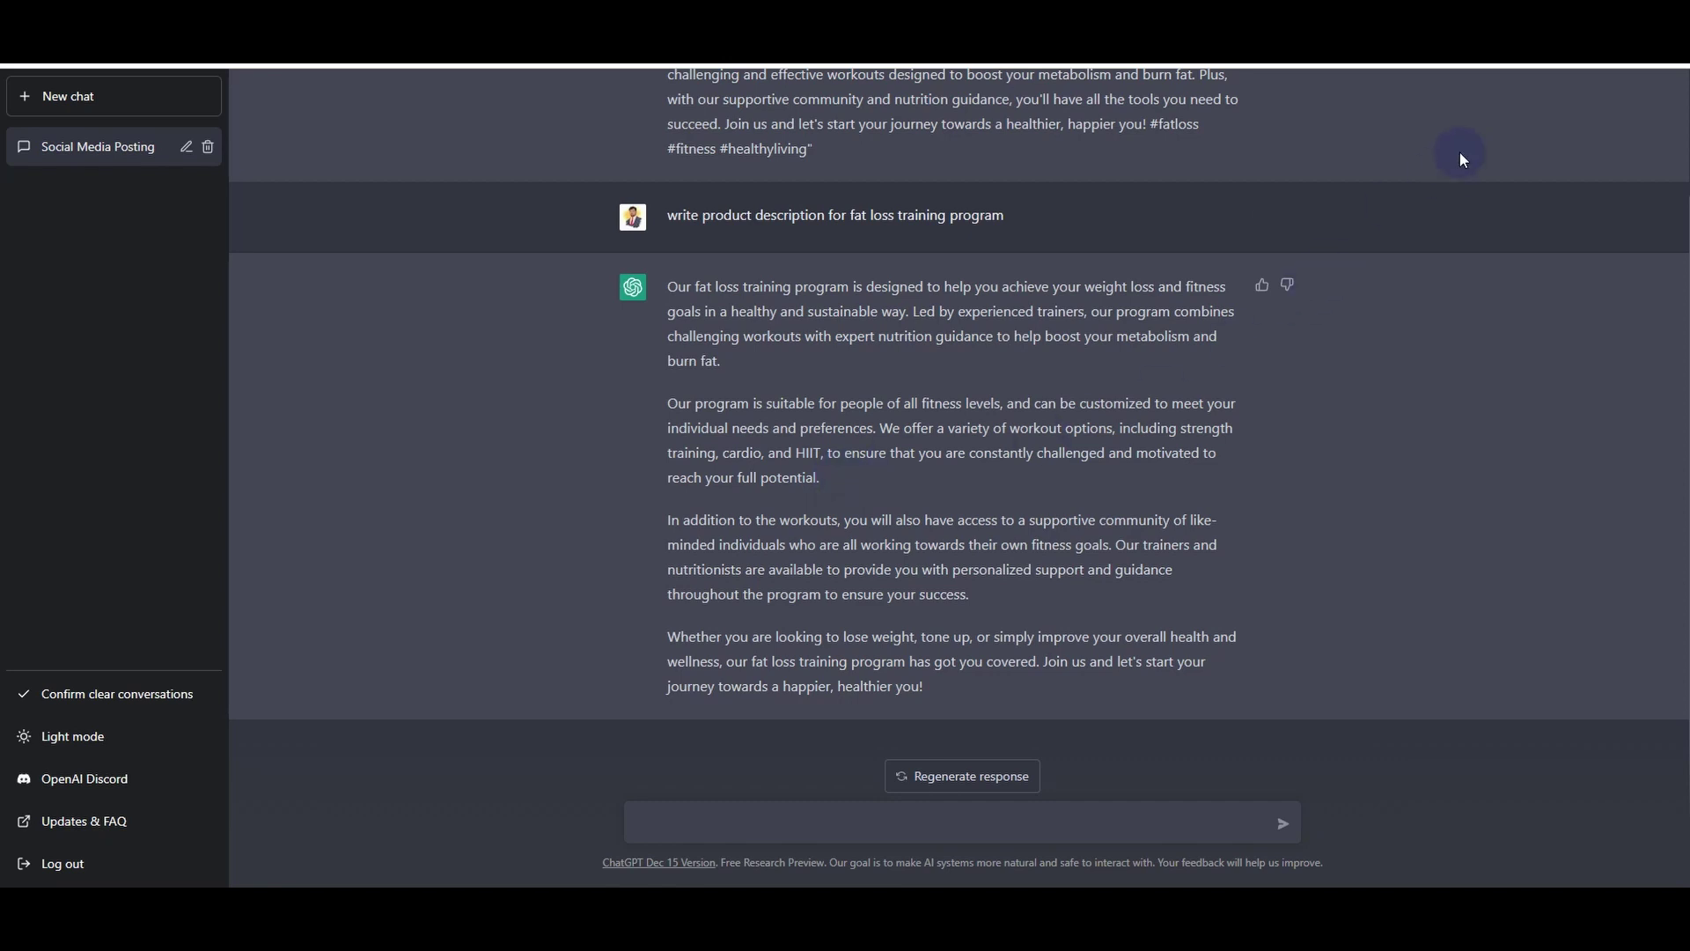
- Submit the prompt requesting 1500 words of fitness training program website content
type("write 1500 words of website content for fitness training program")
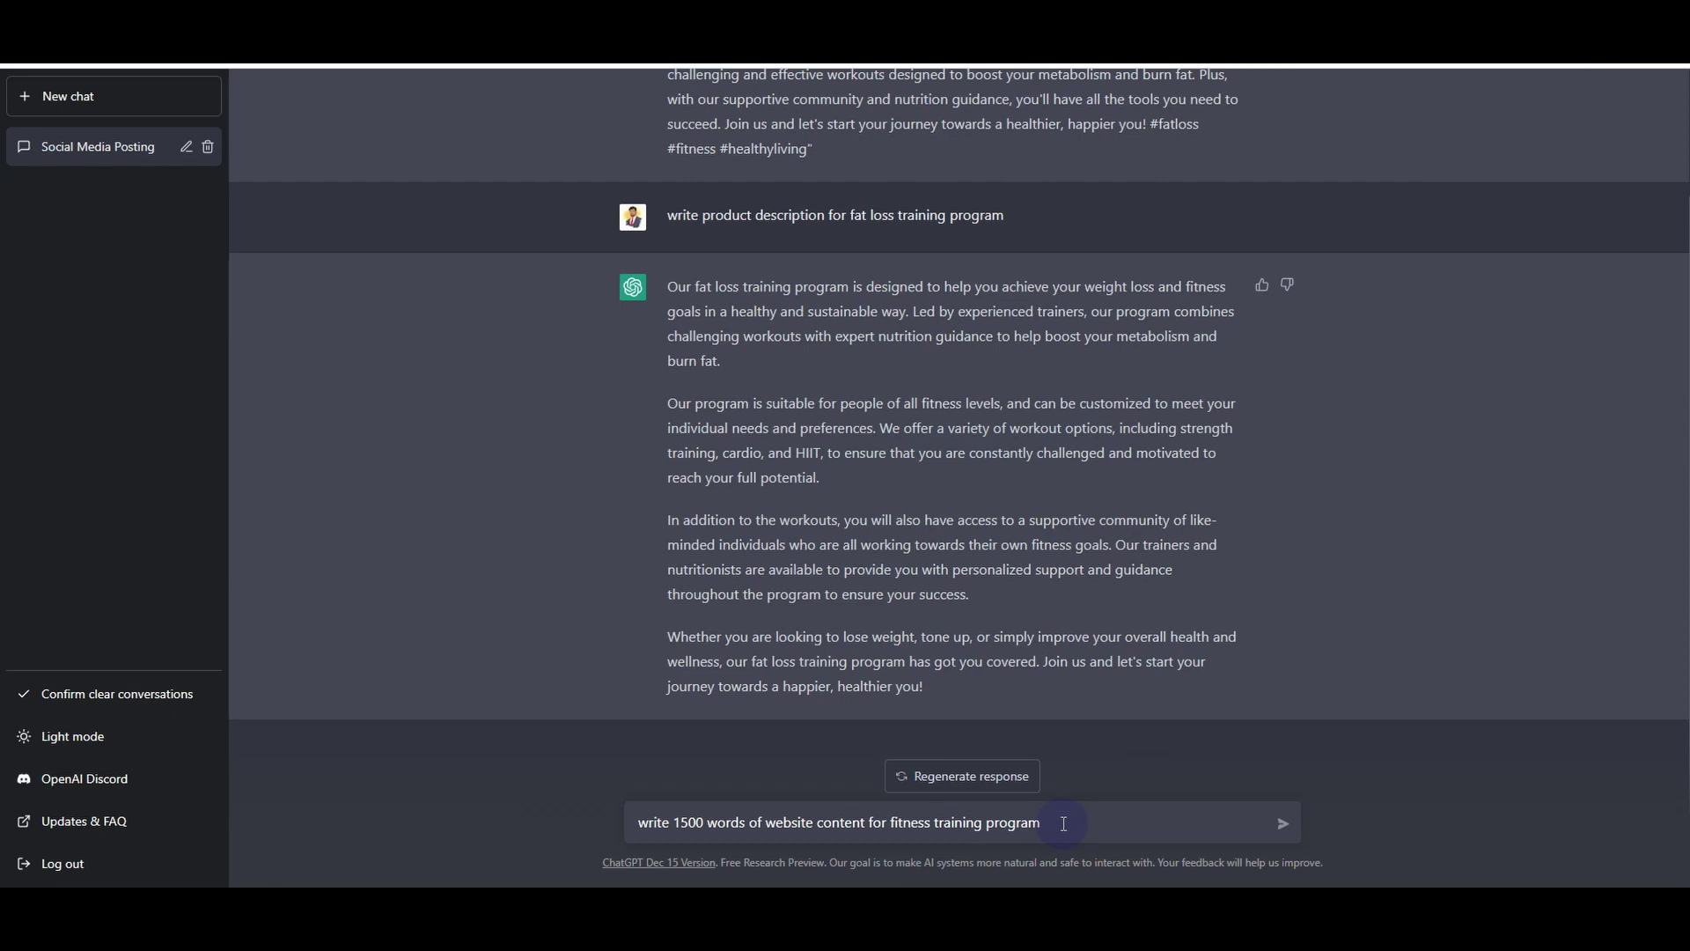
left_click(627, 820)
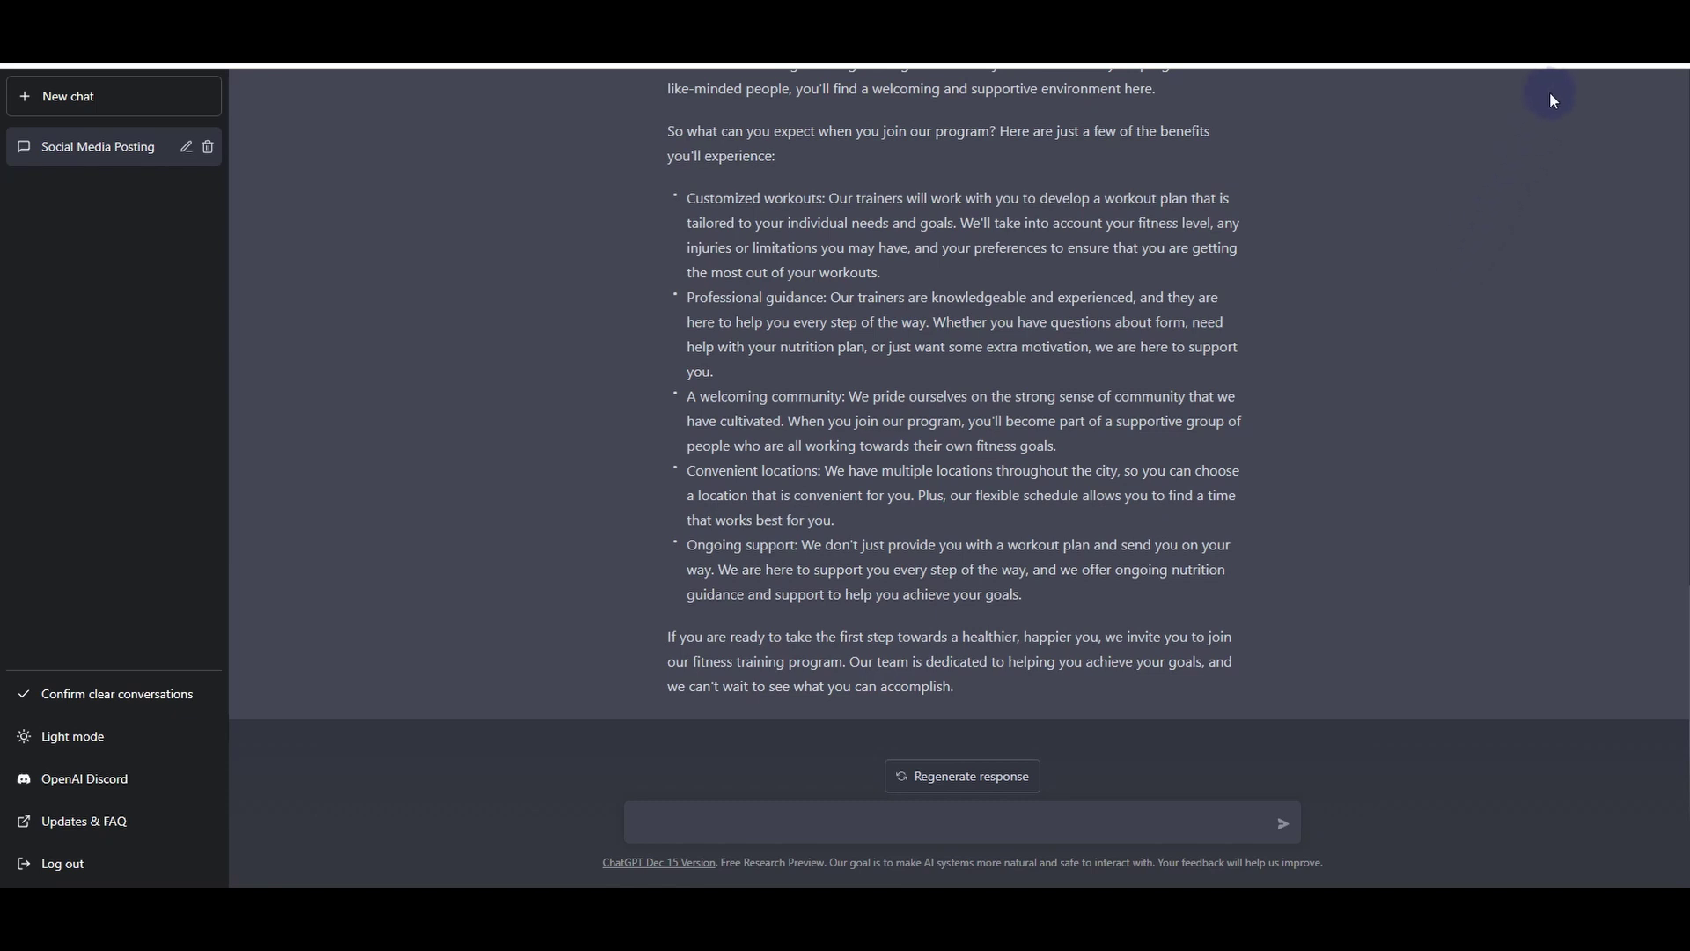
- Submit the prompt requesting AIDA-framework sales copy for the fat loss program
type("write sales copy for Fatloss fitness training program using AIDA framework")
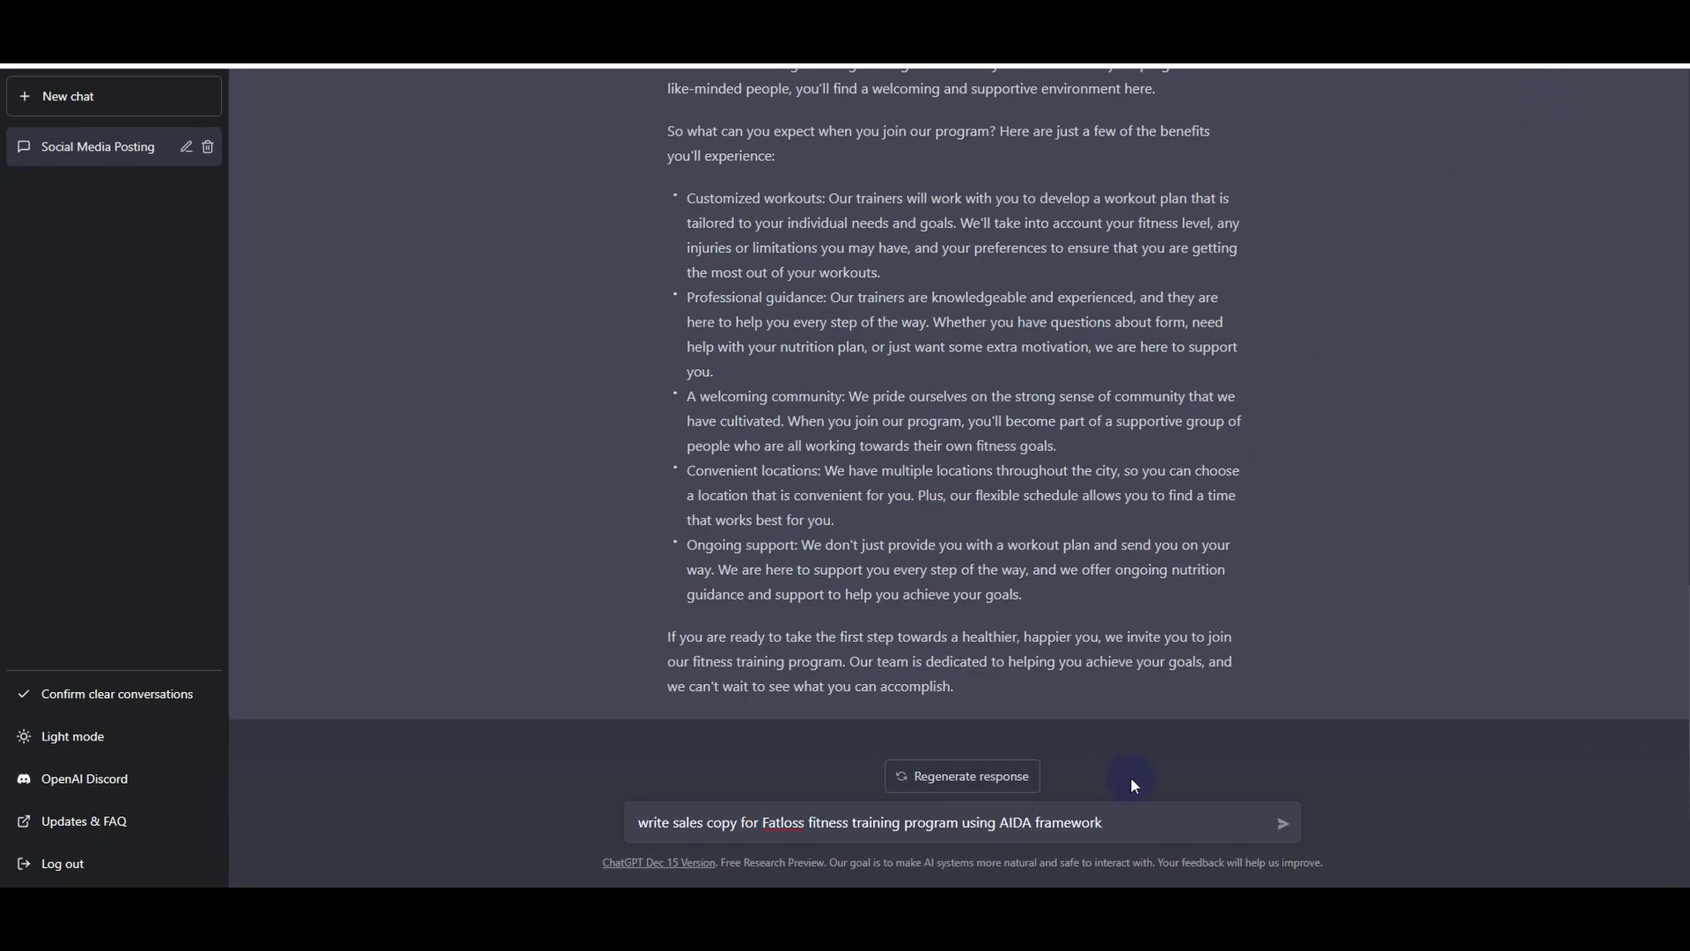
key("Return")
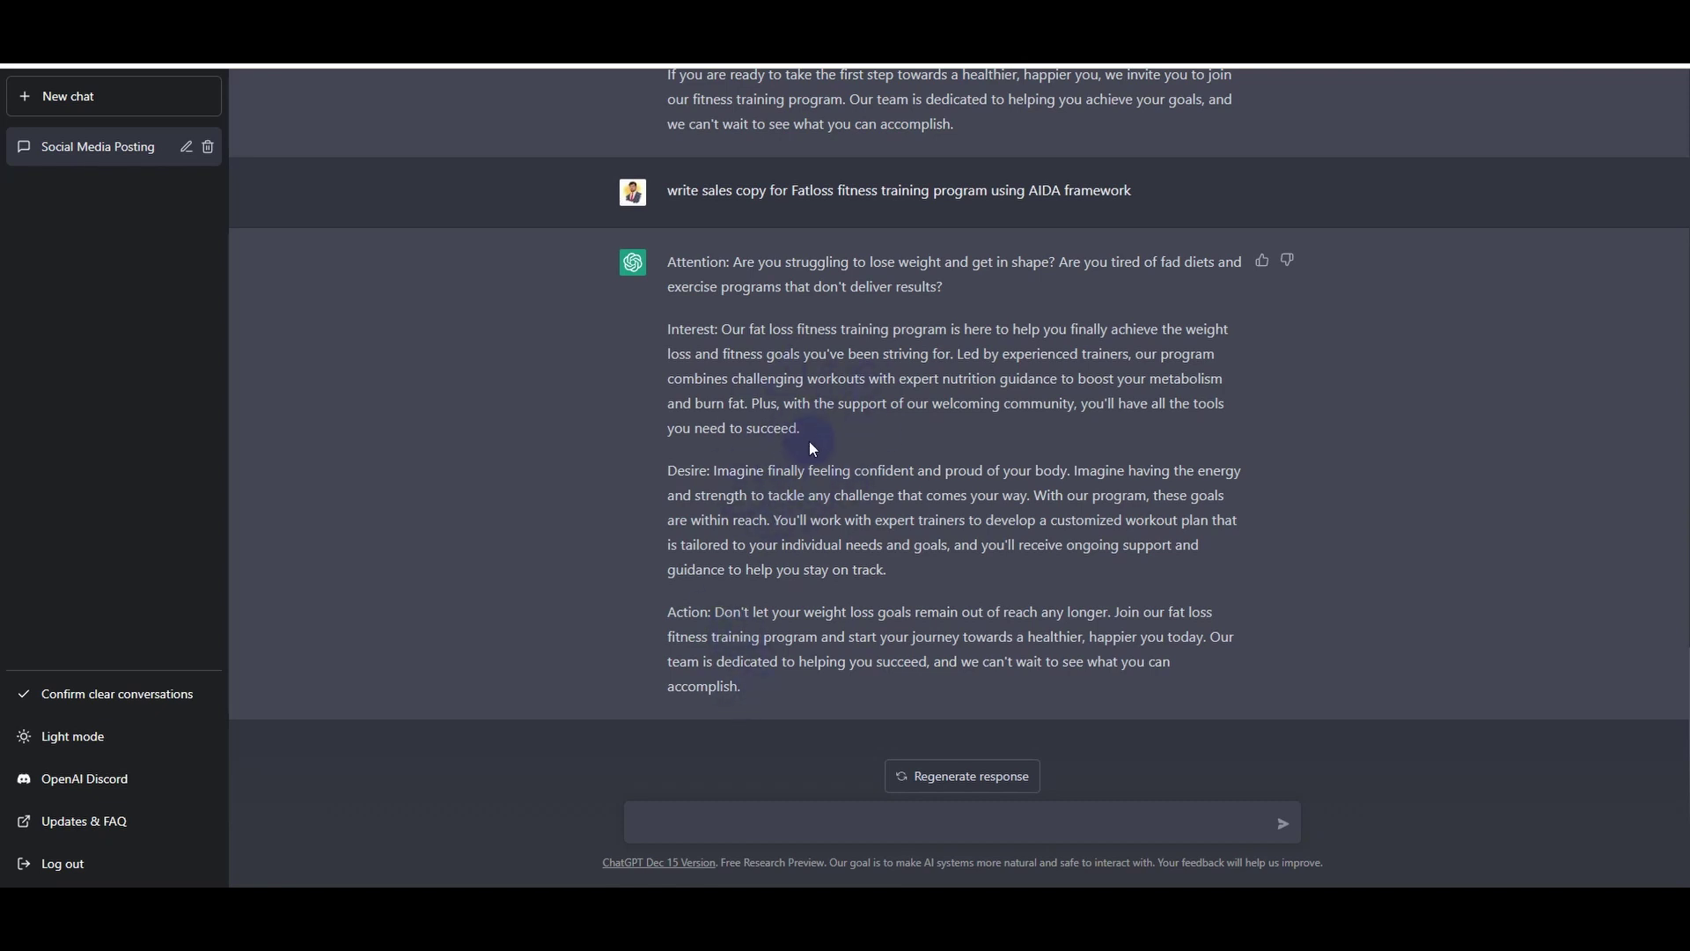
scroll(808, 438, "up", 8)
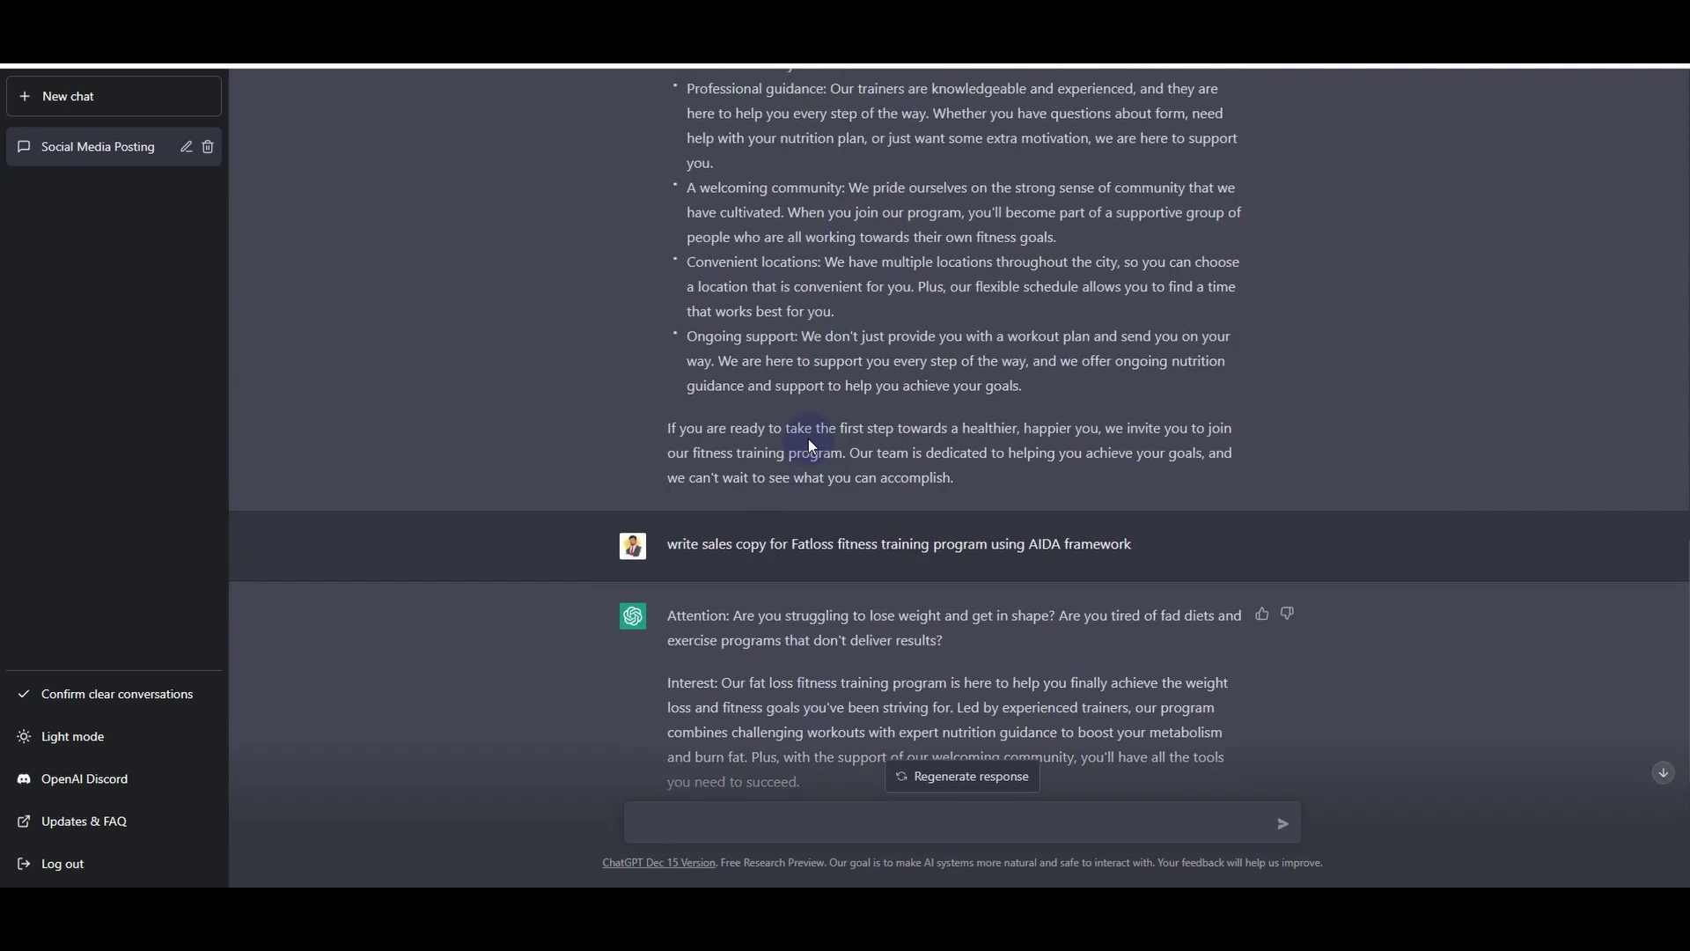
scroll(809, 439, "down", 1)
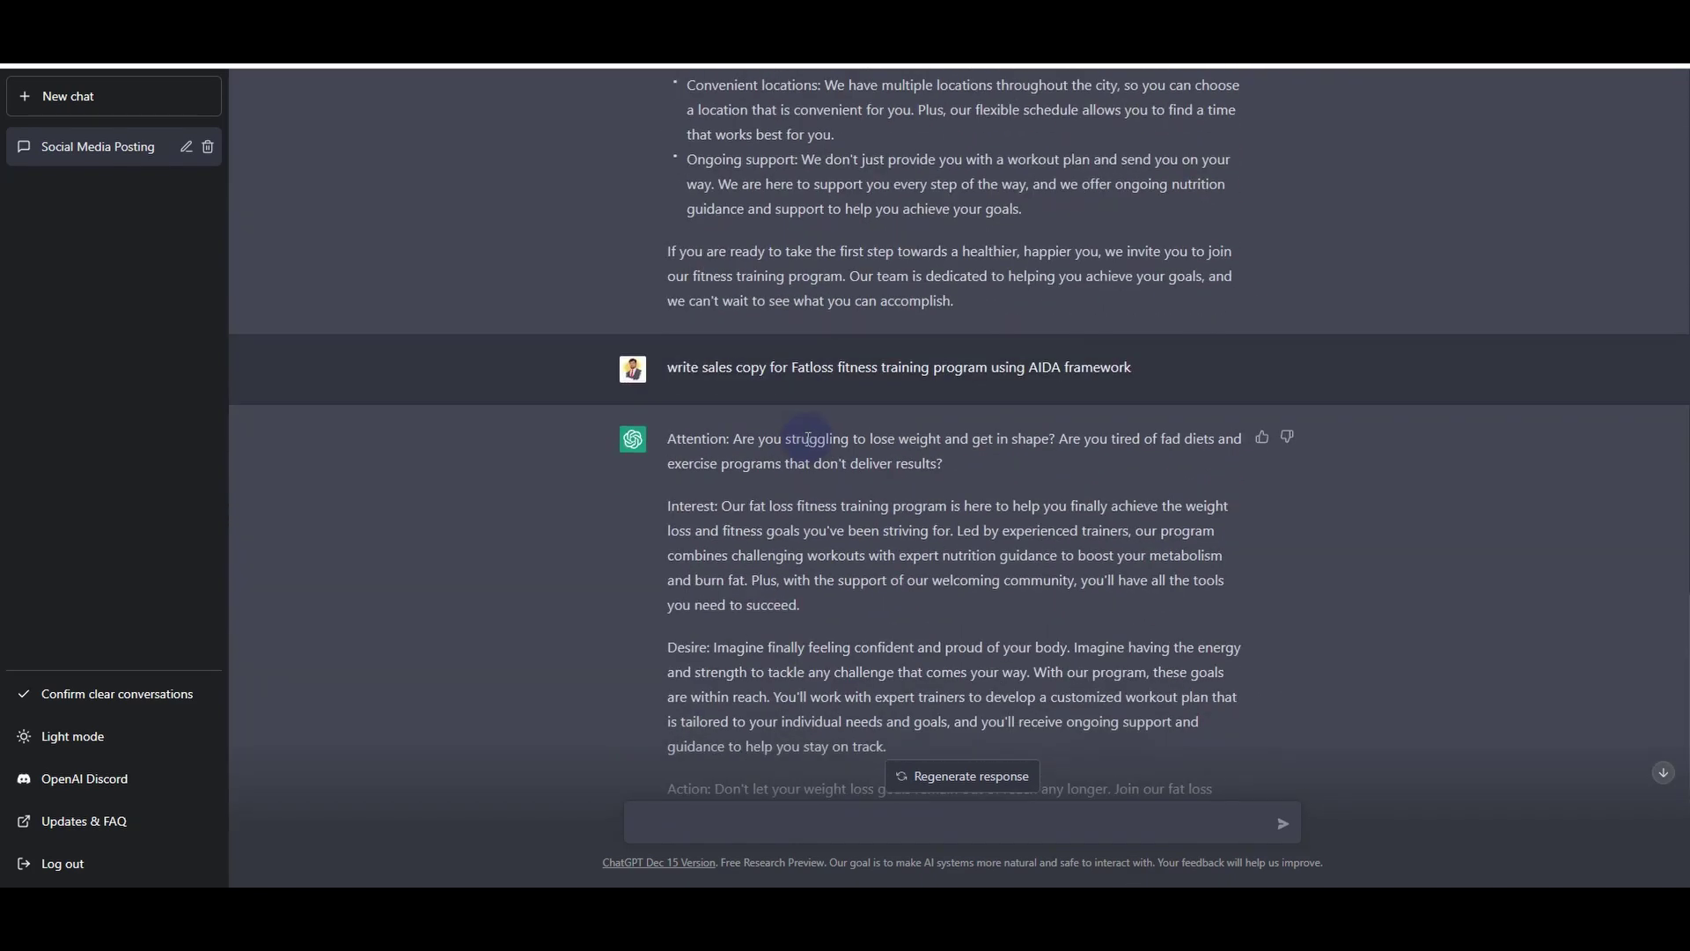
scroll(807, 439, "down", 3)
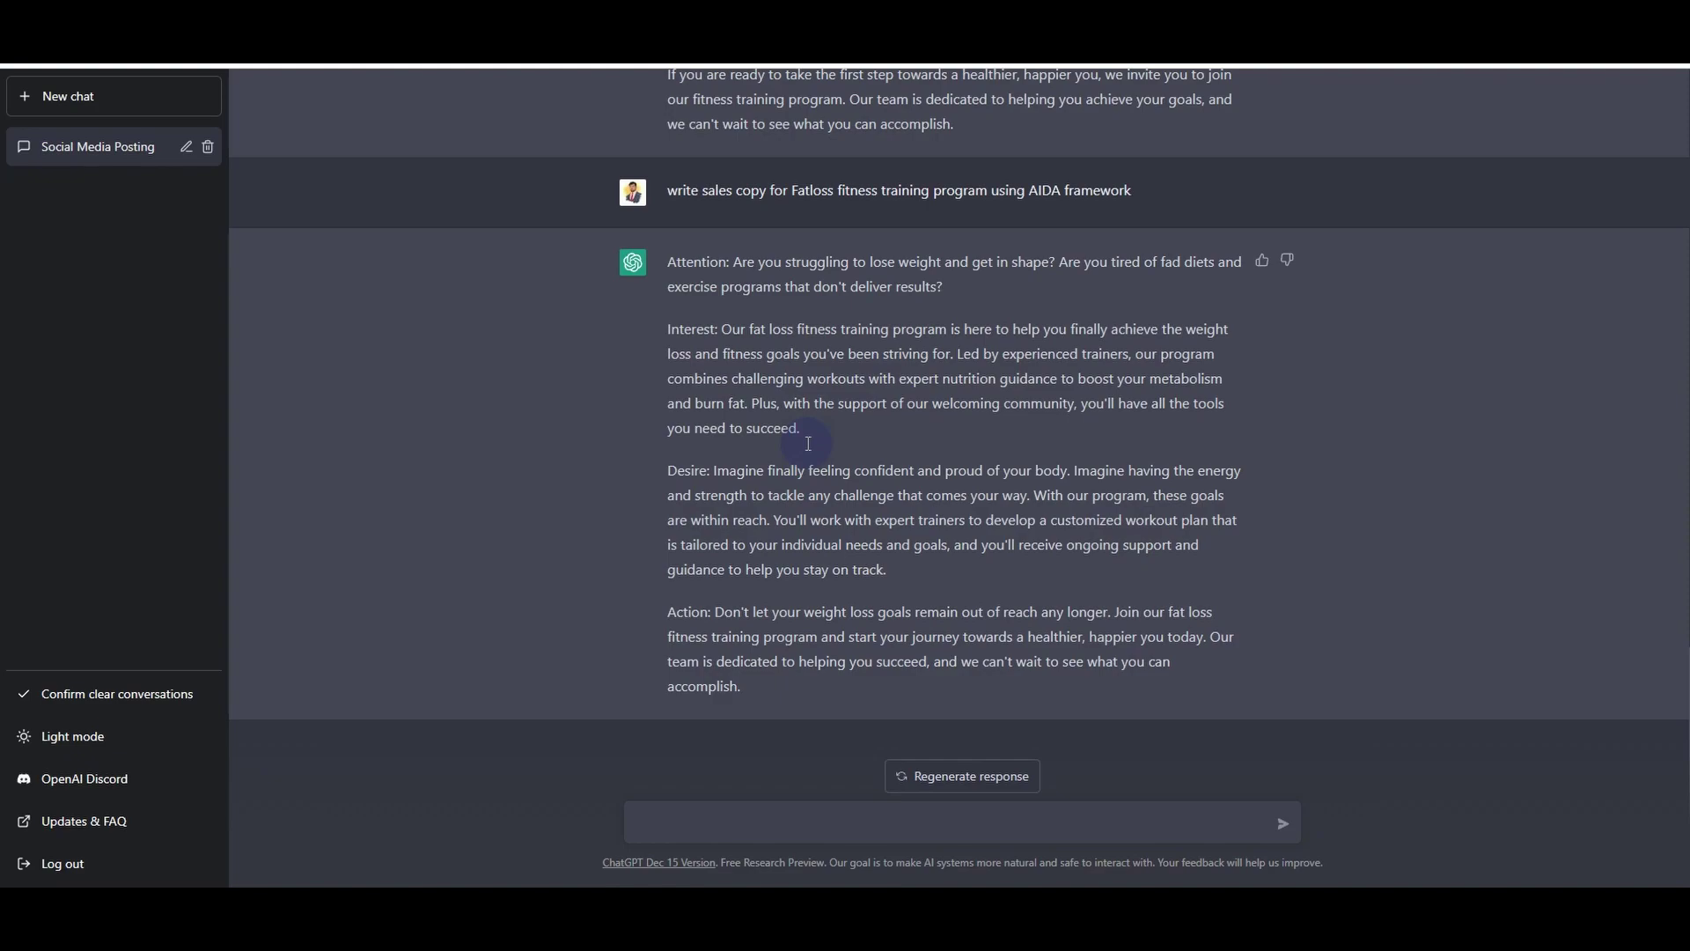
scroll(807, 442, "up", 5)
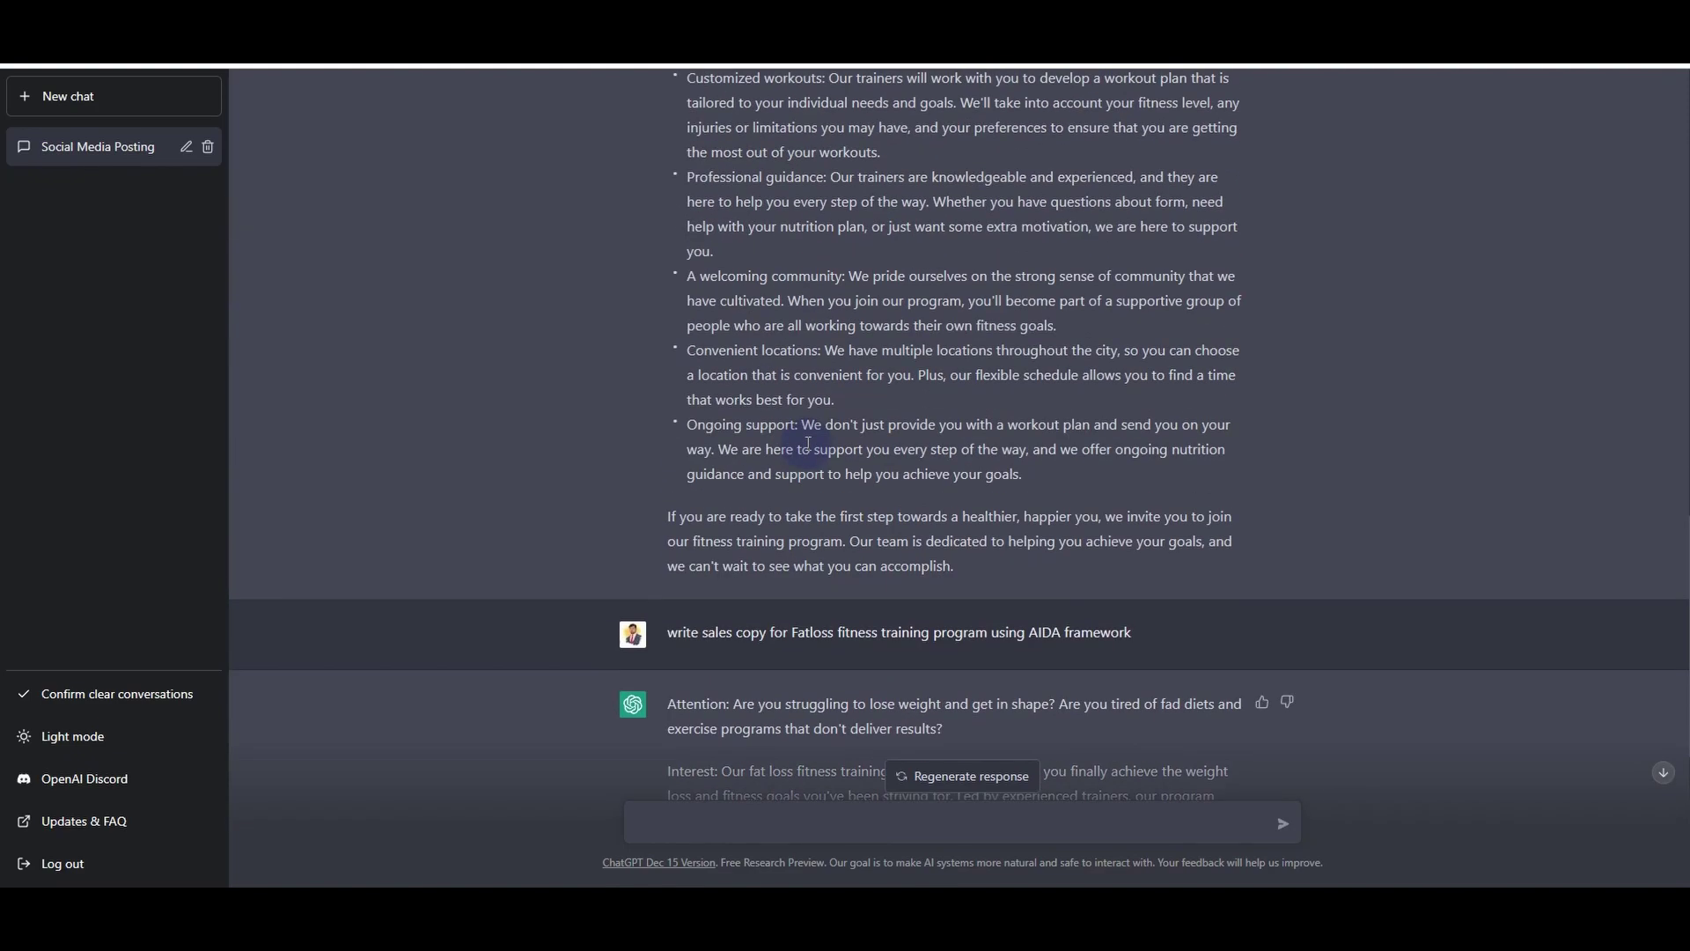
scroll(807, 446, "up", 5)
scroll(807, 445, "up", 4)
scroll(807, 446, "up", 5)
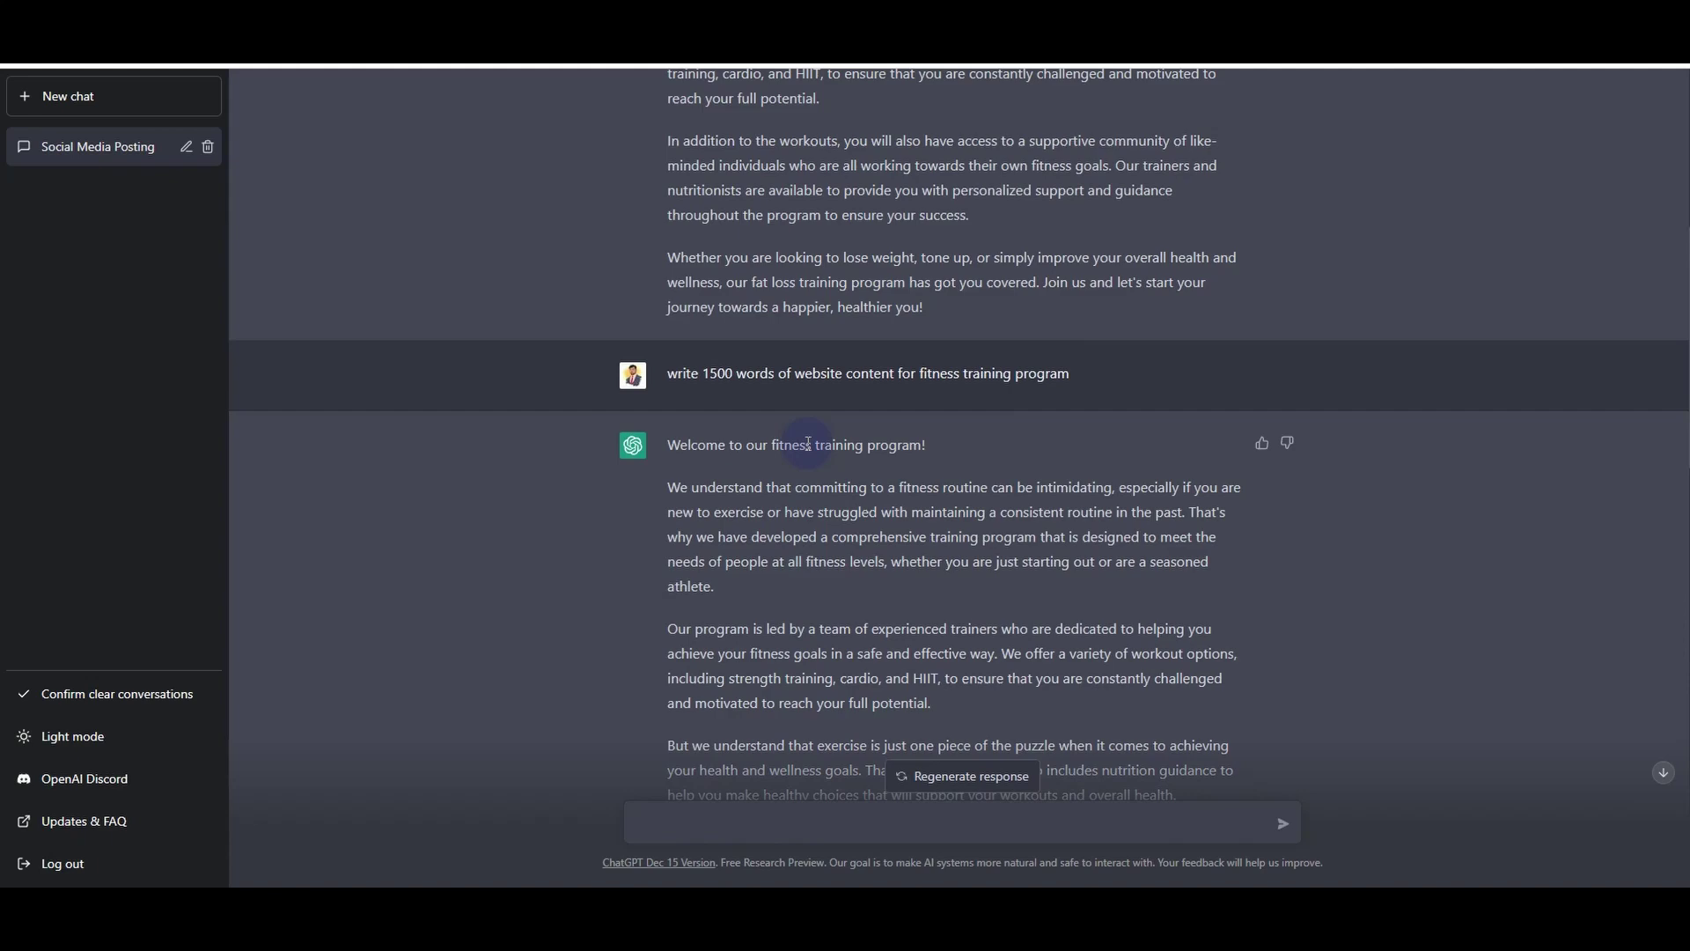
scroll(806, 445, "up", 3)
scroll(807, 445, "up", 5)
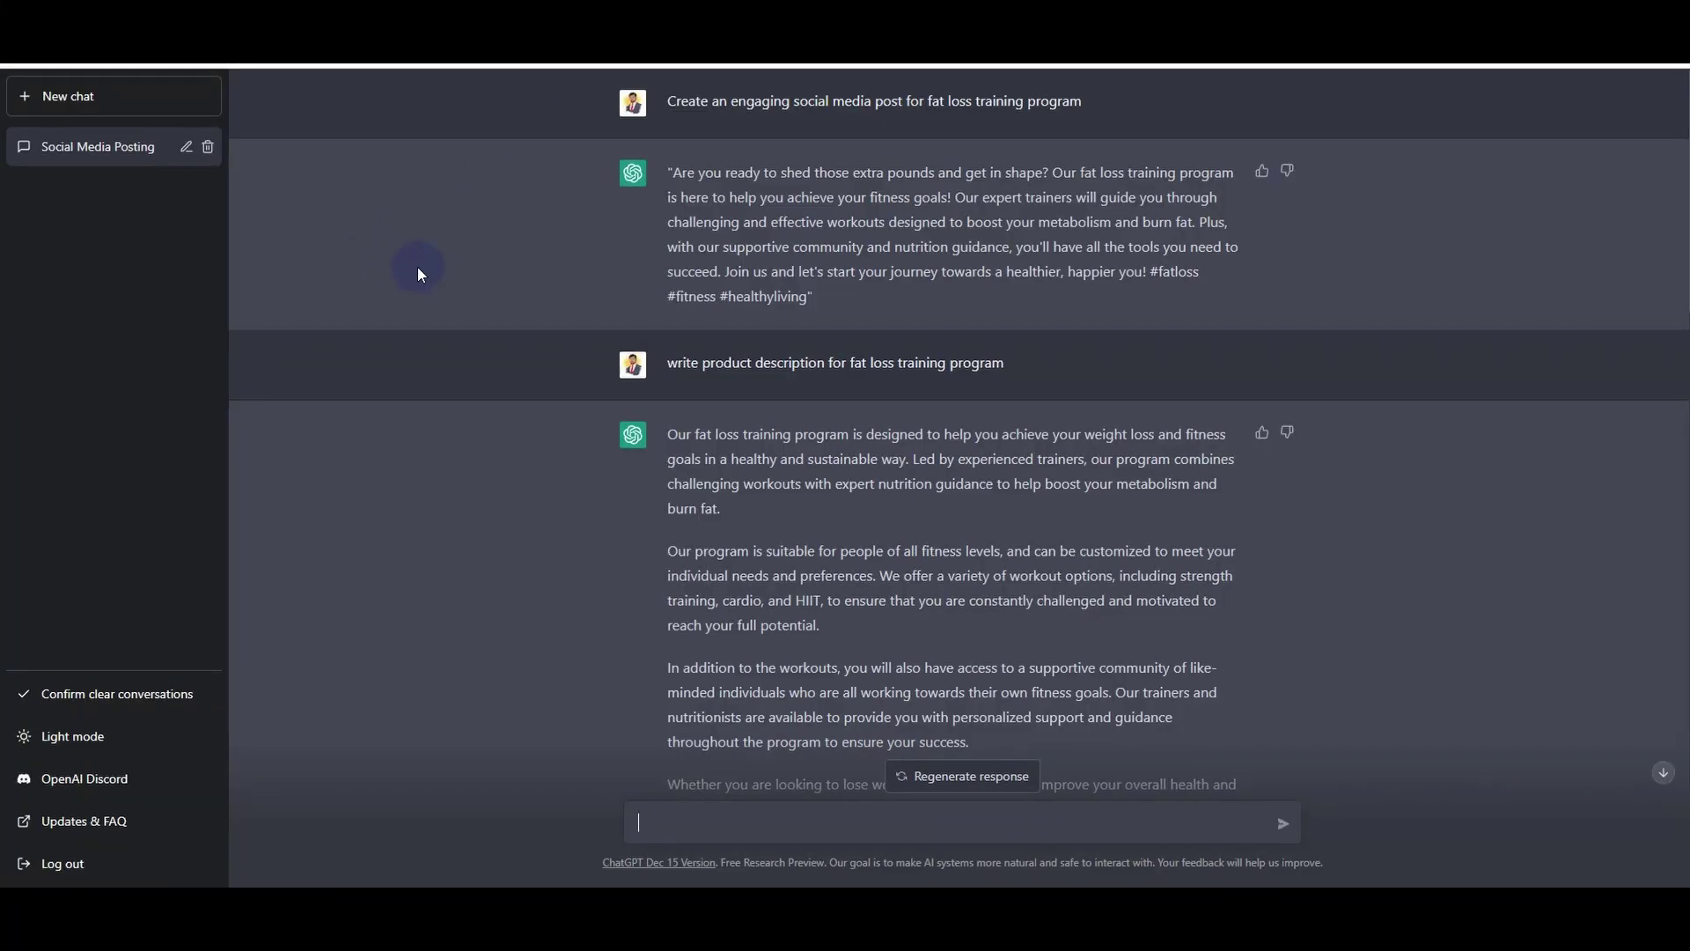
middle_click(430, 207)
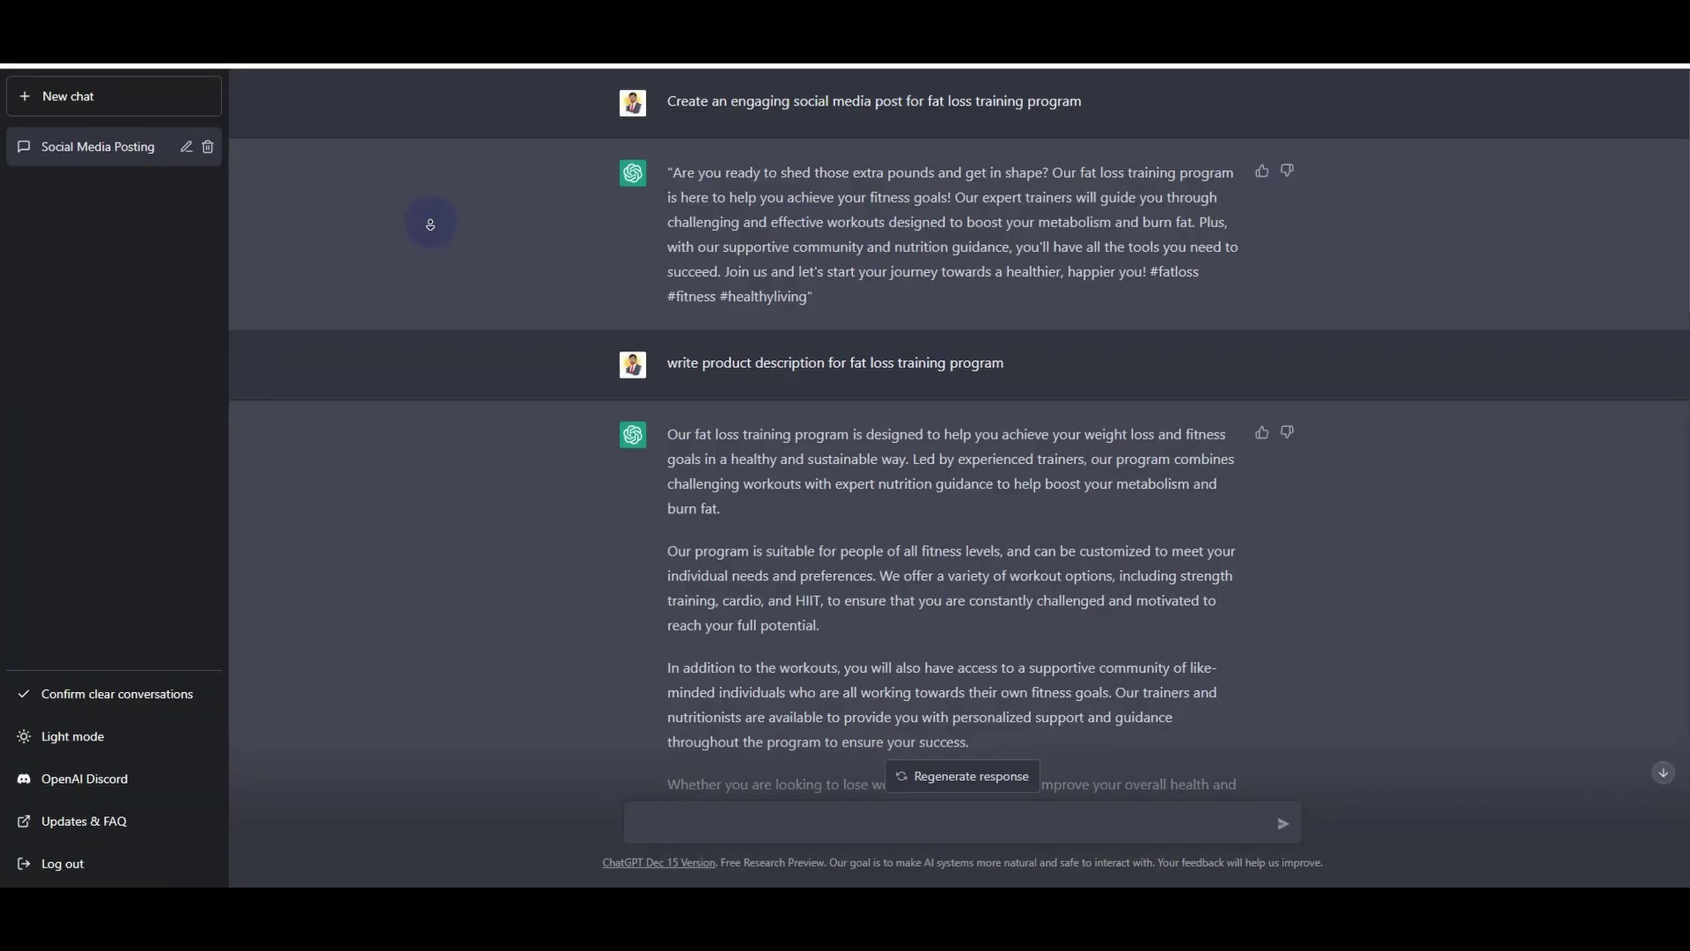